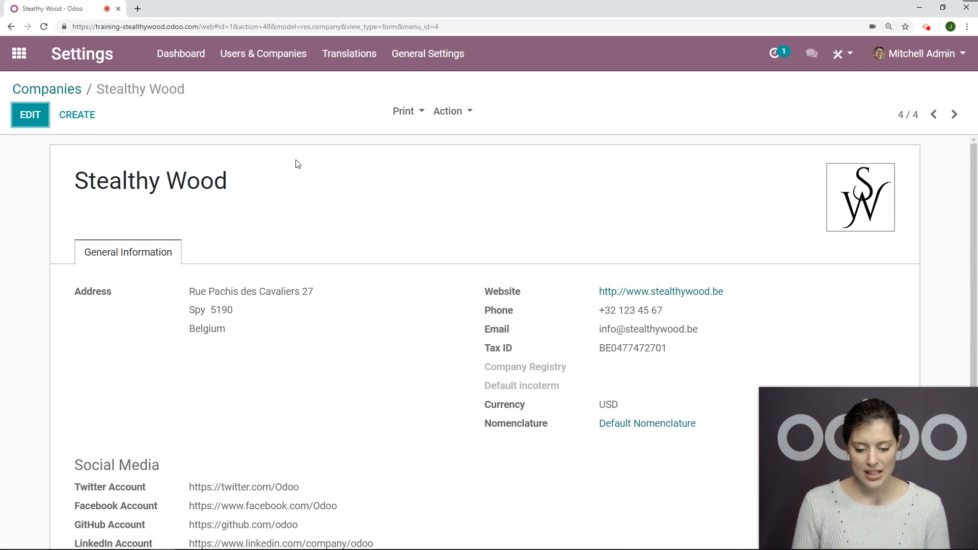
Open the document template choices in the general settings and select the third invoice layout
{"action": "left_click", "coordinate": [417, 66]}
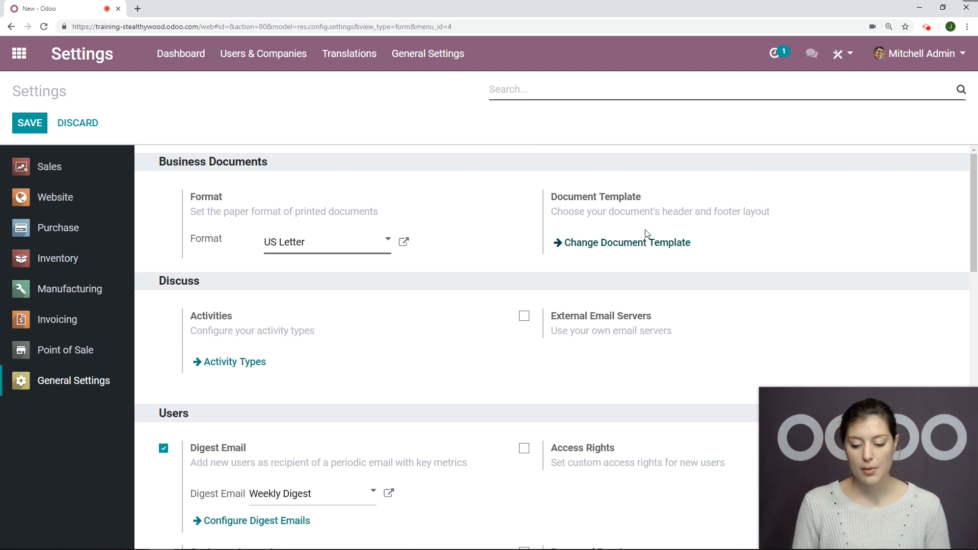
{"action": "left_click", "coordinate": [682, 247]}
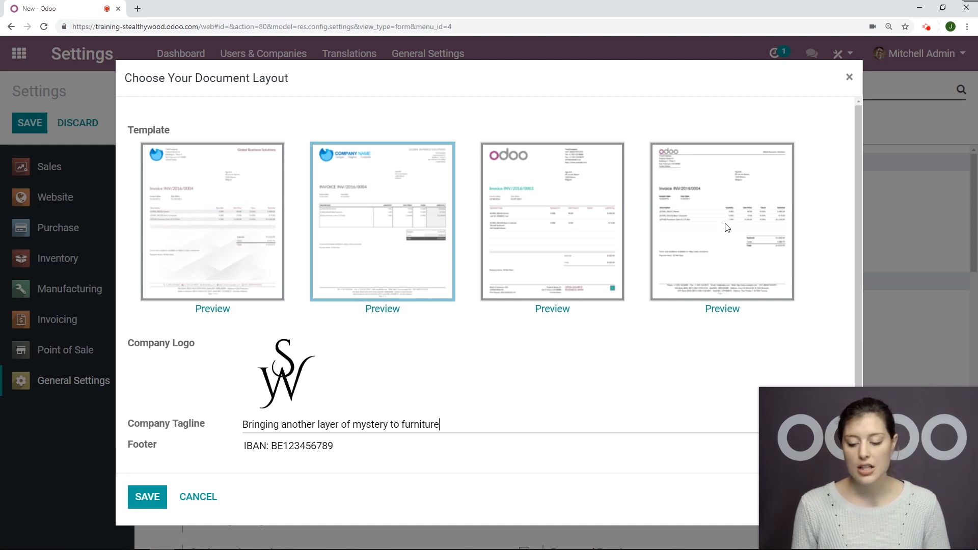
{"action": "left_click", "coordinate": [577, 219]}
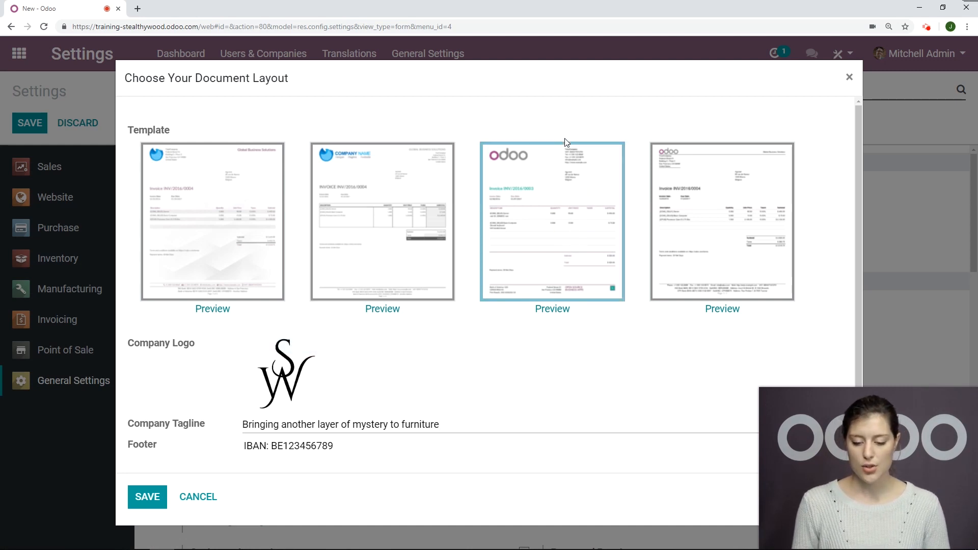
Review the company tagline and footer text in the document layout, and save the layout
{"action": "scroll", "coordinate": [561, 244], "scroll_direction": "down", "scroll_amount": 1}
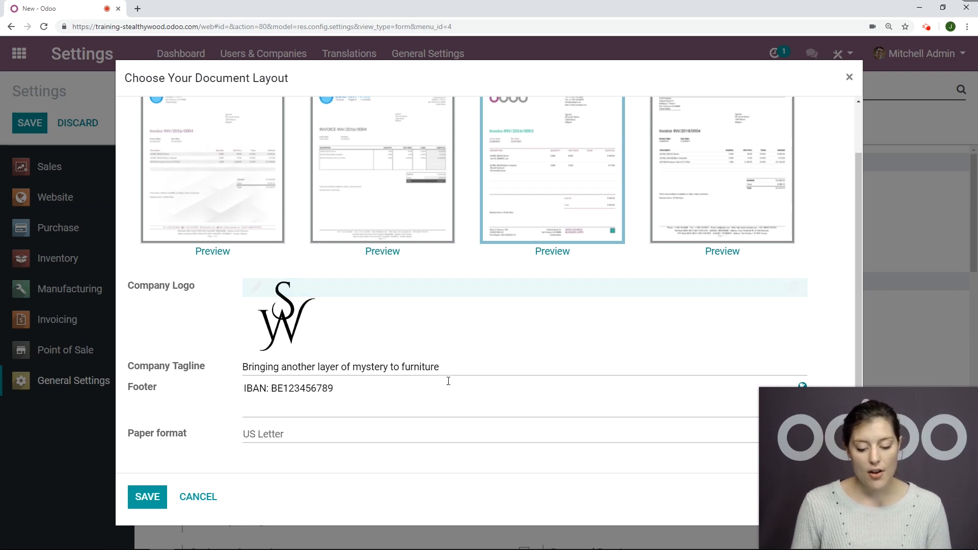
{"action": "left_click_drag", "start_coordinate": [441, 367], "coordinate": [218, 365]}
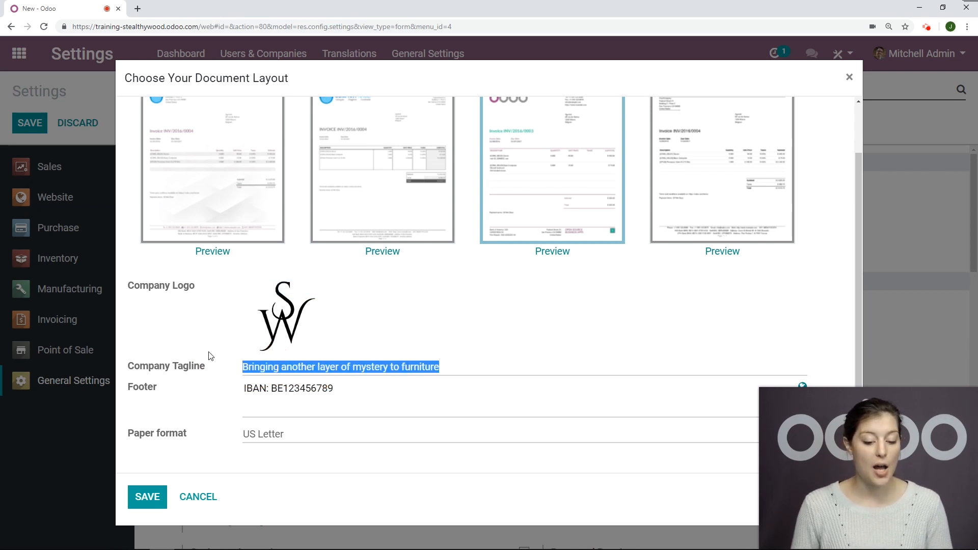
{"action": "left_click", "coordinate": [211, 356]}
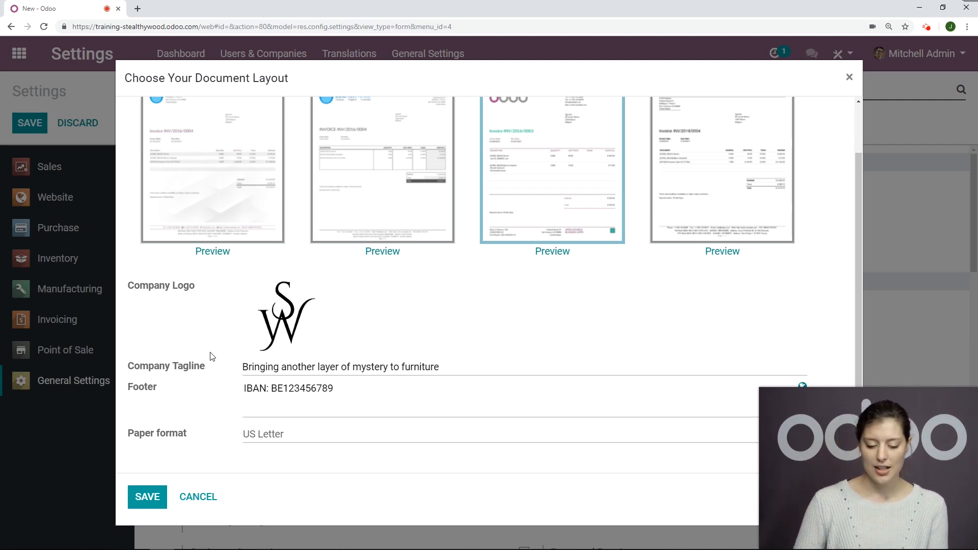
{"action": "left_click_drag", "start_coordinate": [349, 388], "coordinate": [228, 392]}
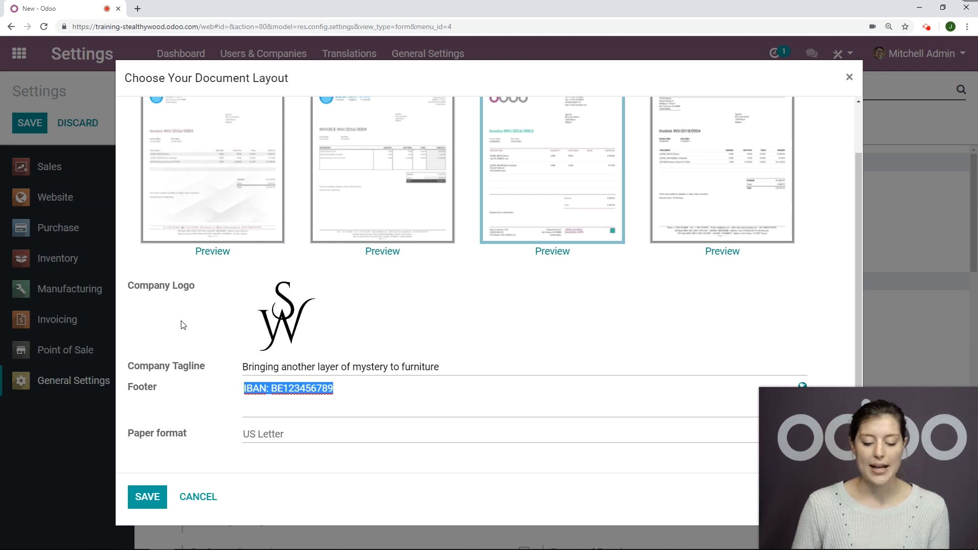
{"action": "left_click", "coordinate": [183, 325]}
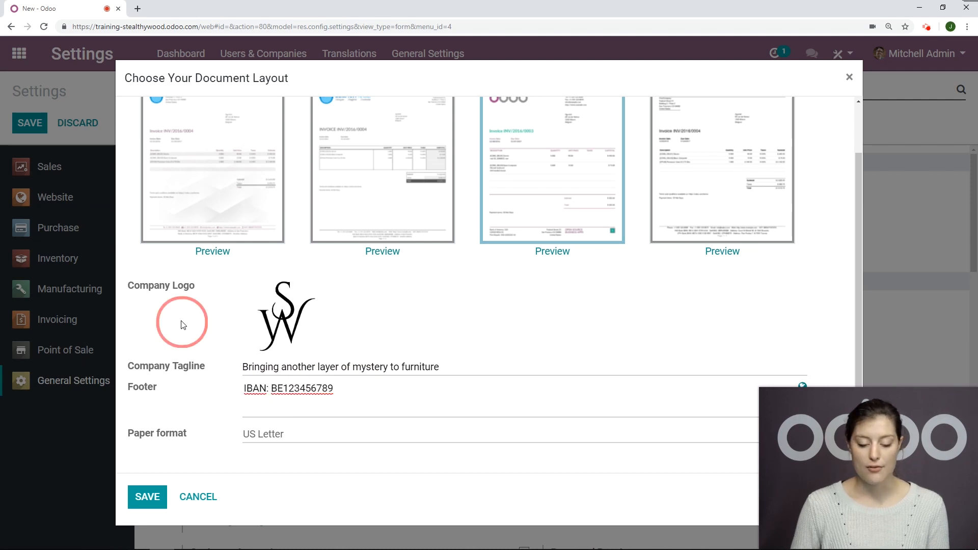
{"action": "left_click", "coordinate": [146, 495]}
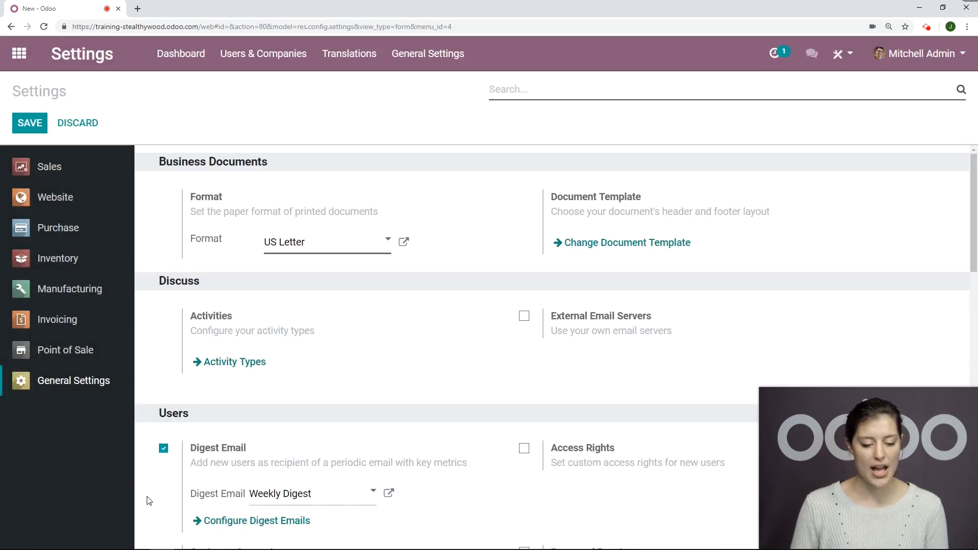
Open the payment acquirers in the Invoicing app and look through the available payment providers
{"action": "left_click", "coordinate": [19, 53]}
{"action": "left_click", "coordinate": [551, 255]}
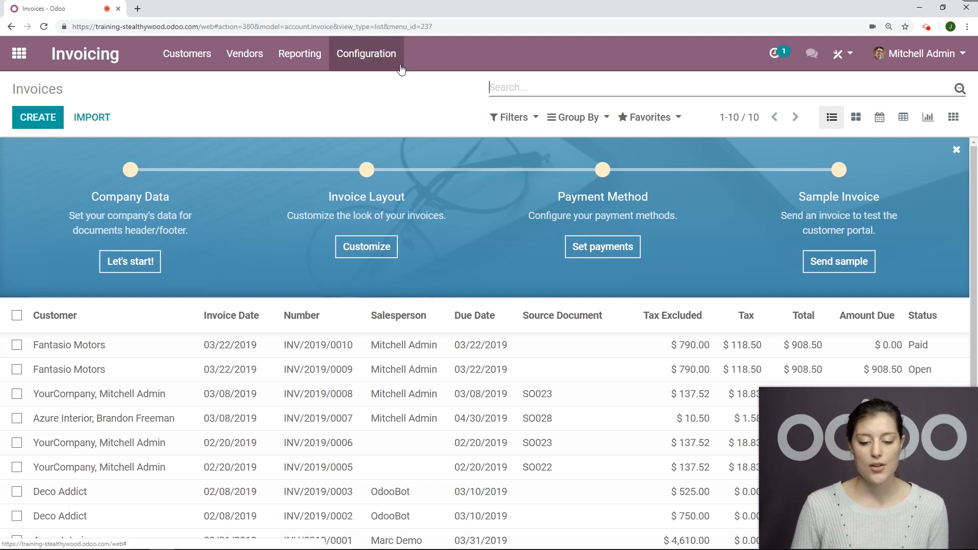
{"action": "left_click", "coordinate": [372, 55]}
{"action": "left_click", "coordinate": [397, 273]}
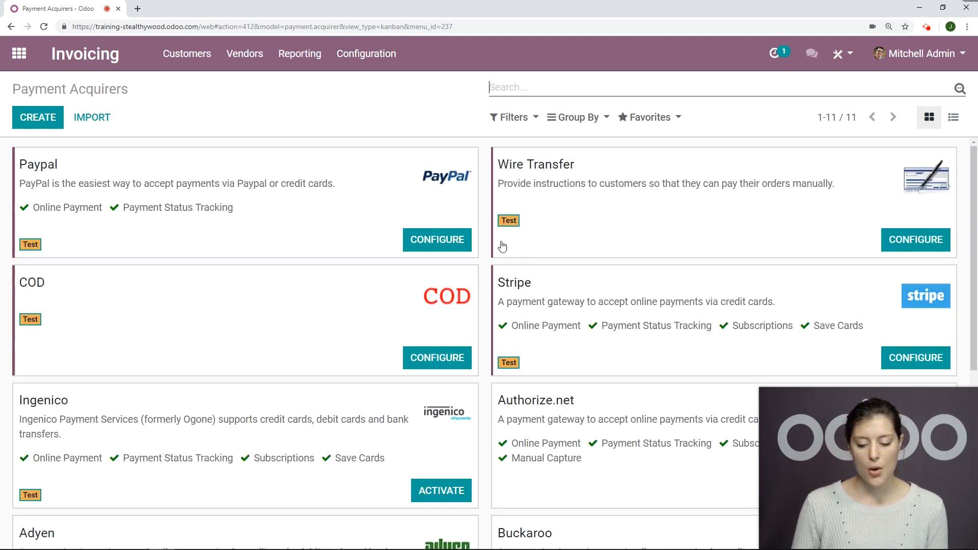
{"action": "scroll", "coordinate": [502, 248], "scroll_direction": "down", "scroll_amount": 3}
{"action": "scroll", "coordinate": [509, 219], "scroll_direction": "up", "scroll_amount": 3}
{"action": "scroll", "coordinate": [413, 194], "scroll_direction": "down", "scroll_amount": 6}
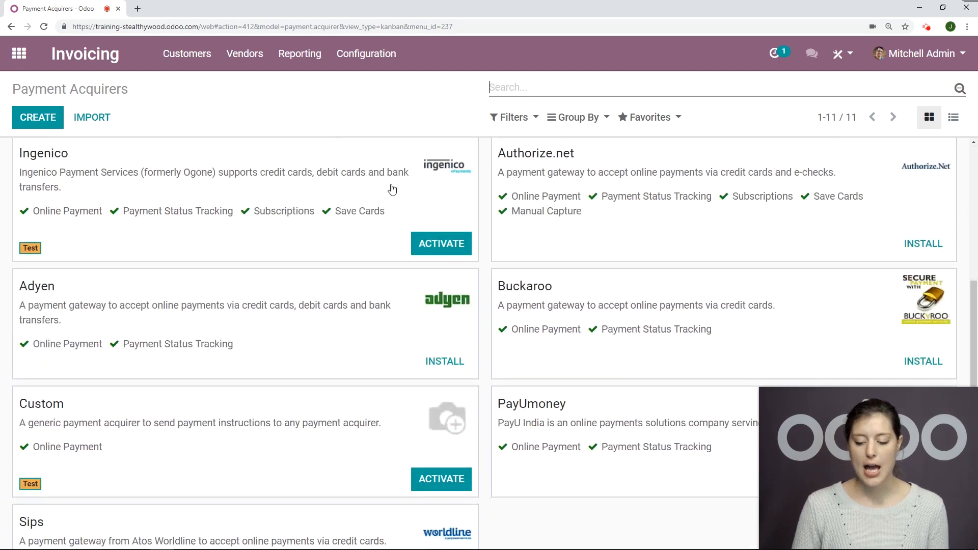
{"action": "scroll", "coordinate": [361, 202], "scroll_direction": "up", "scroll_amount": 4}
{"action": "scroll", "coordinate": [361, 203], "scroll_direction": "up", "scroll_amount": 3}
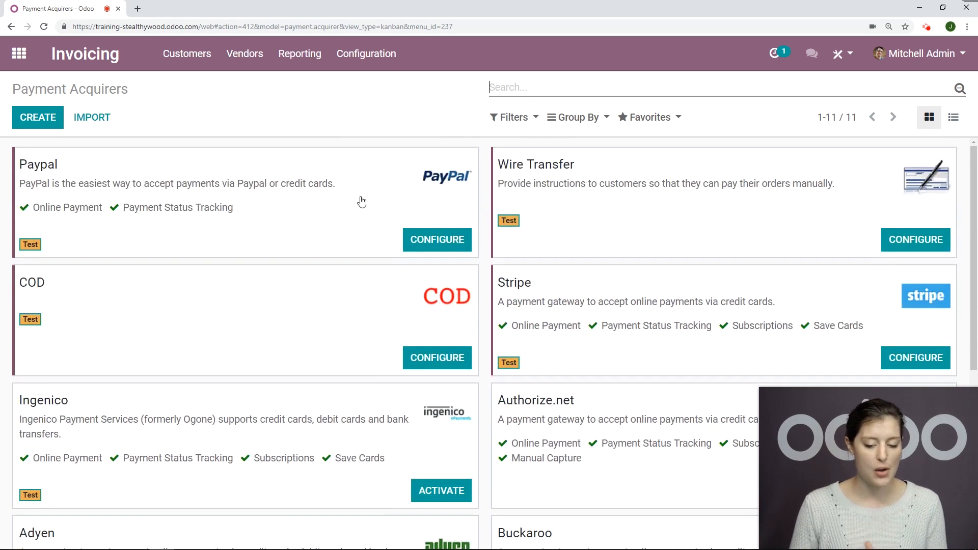
Open the Paypal payment acquirer, unpublish it, and publish it again
{"action": "left_click", "coordinate": [361, 201]}
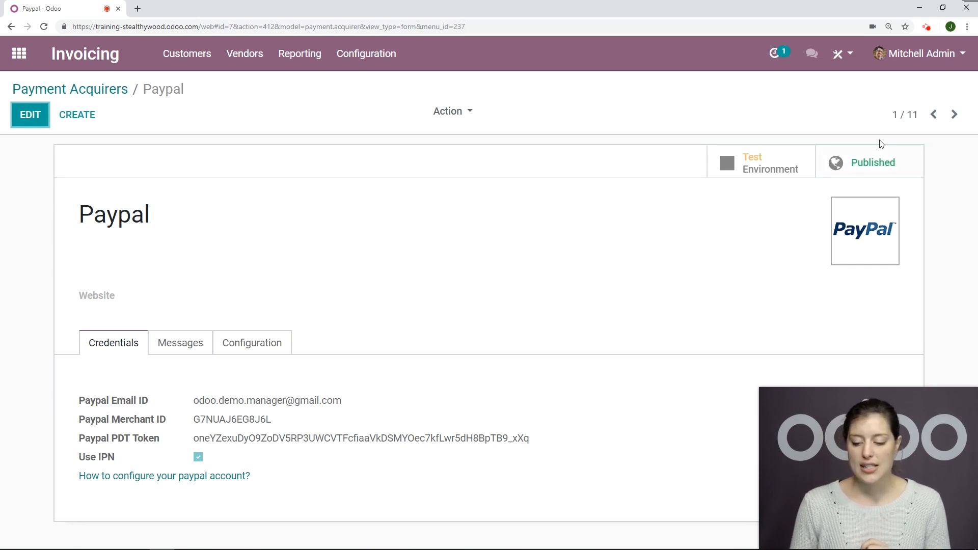
{"action": "left_click", "coordinate": [864, 163]}
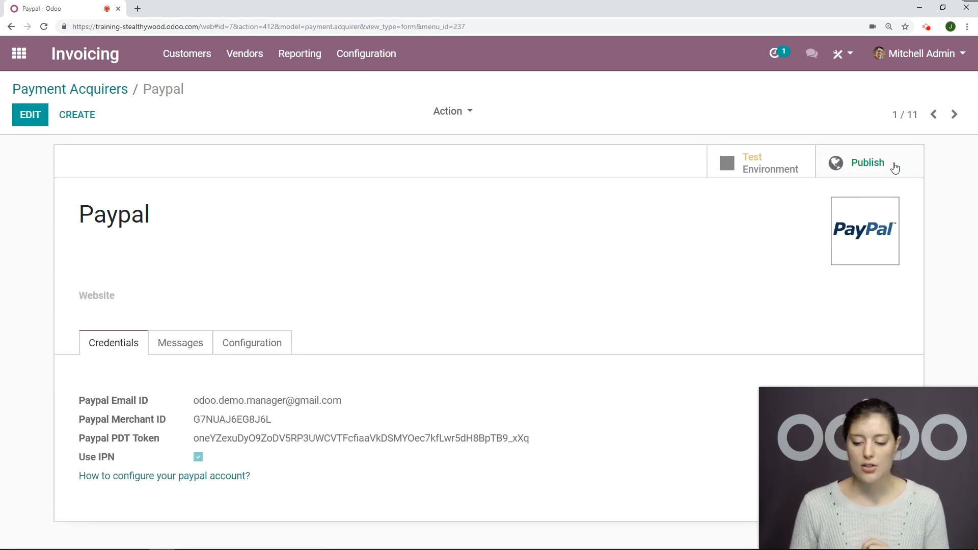
{"action": "left_click", "coordinate": [847, 151]}
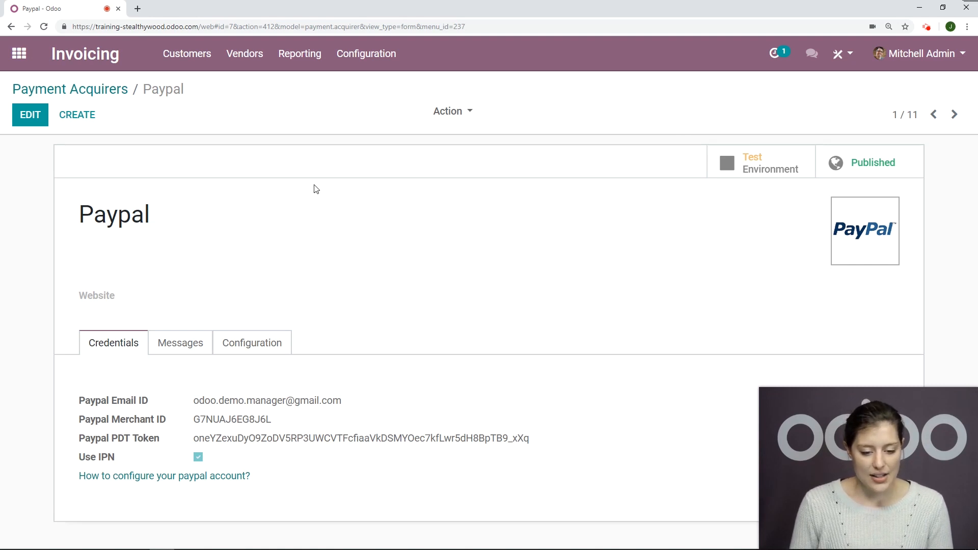
Create a new customer invoice and set its customer to Fantasio Motors
{"action": "left_click", "coordinate": [187, 53]}
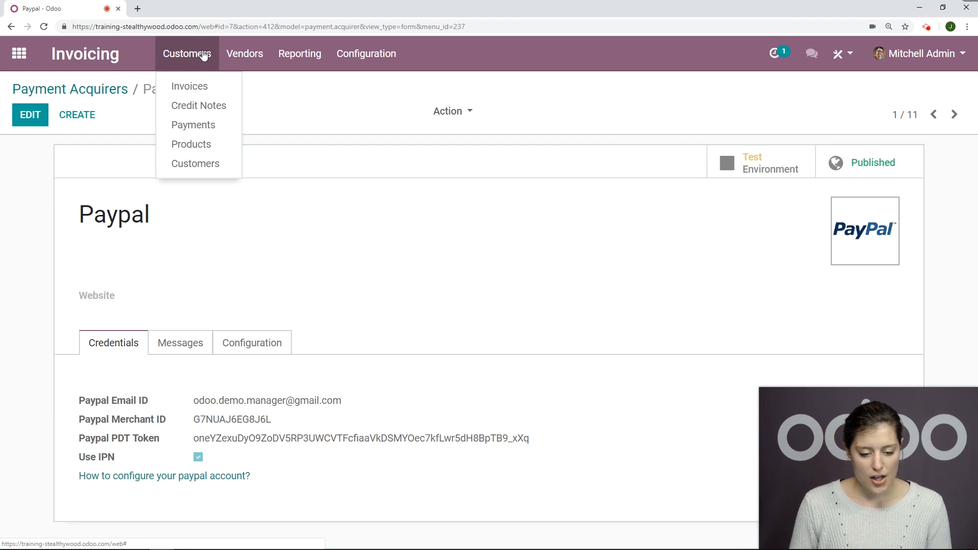
{"action": "left_click", "coordinate": [171, 92]}
{"action": "left_click", "coordinate": [45, 122]}
{"action": "scroll", "coordinate": [350, 165], "scroll_direction": "down", "scroll_amount": 1}
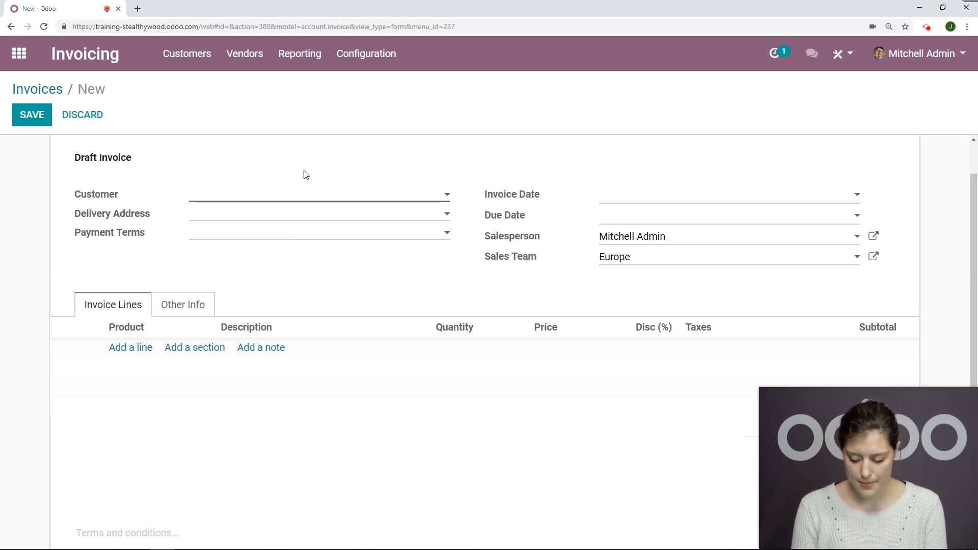
{"action": "type", "text": "ant"}
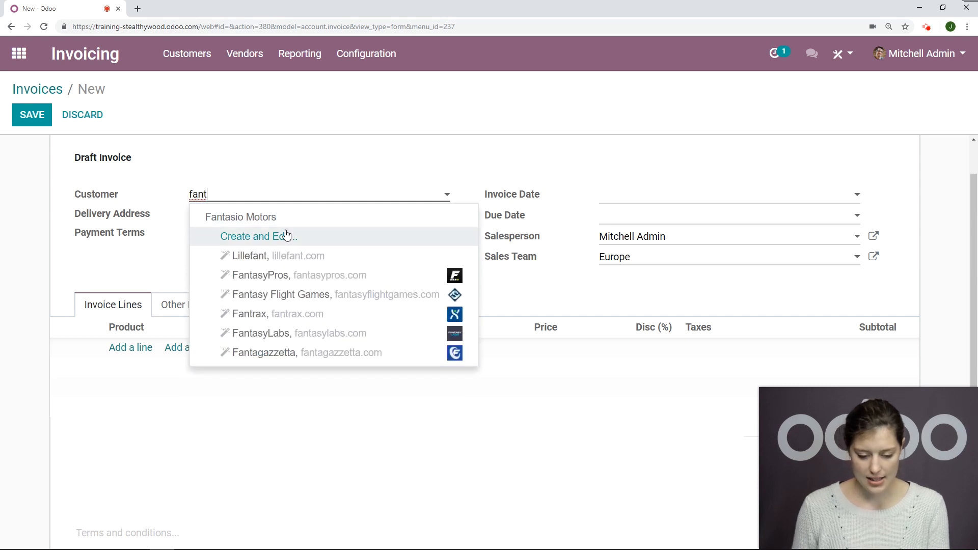
{"action": "key", "text": "Return"}
Add an invoice line for [E-COM08] Storage Box with quantity 10 and save the invoice
{"action": "left_click", "coordinate": [130, 347]}
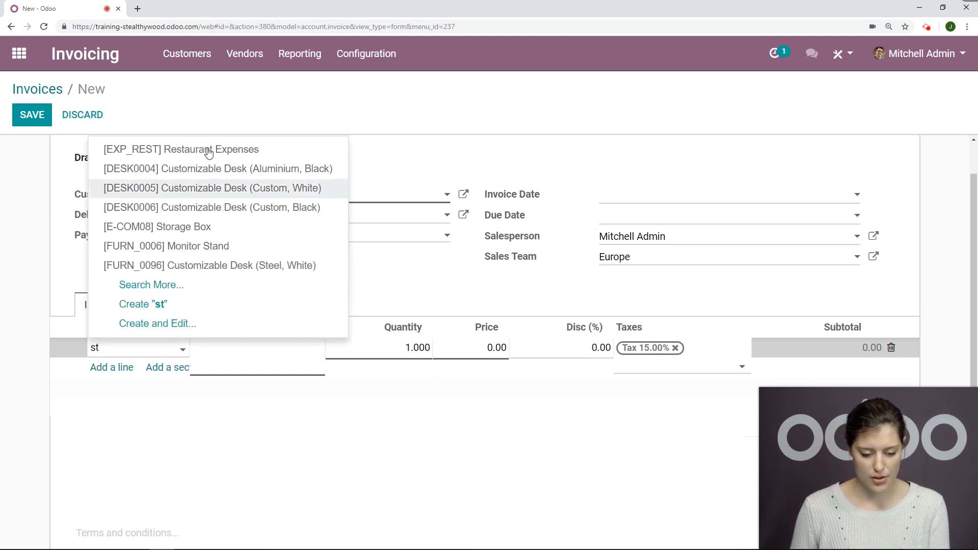
{"action": "left_click", "coordinate": [209, 226]}
{"action": "left_click", "coordinate": [422, 349]}
{"action": "type", "text": "10"}
{"action": "scroll", "coordinate": [147, 277], "scroll_direction": "up", "scroll_amount": 1}
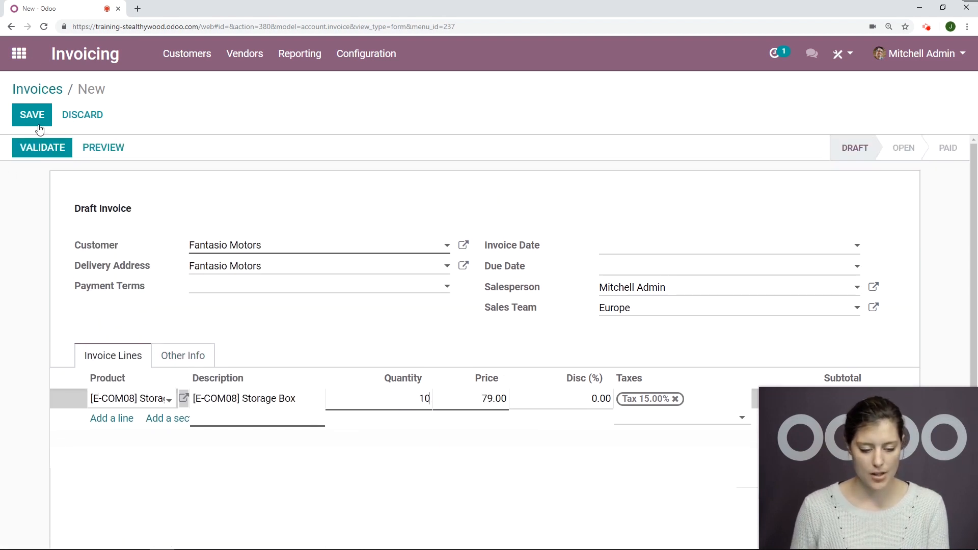
{"action": "left_click", "coordinate": [408, 235]}
{"action": "key", "text": "alt+s"}
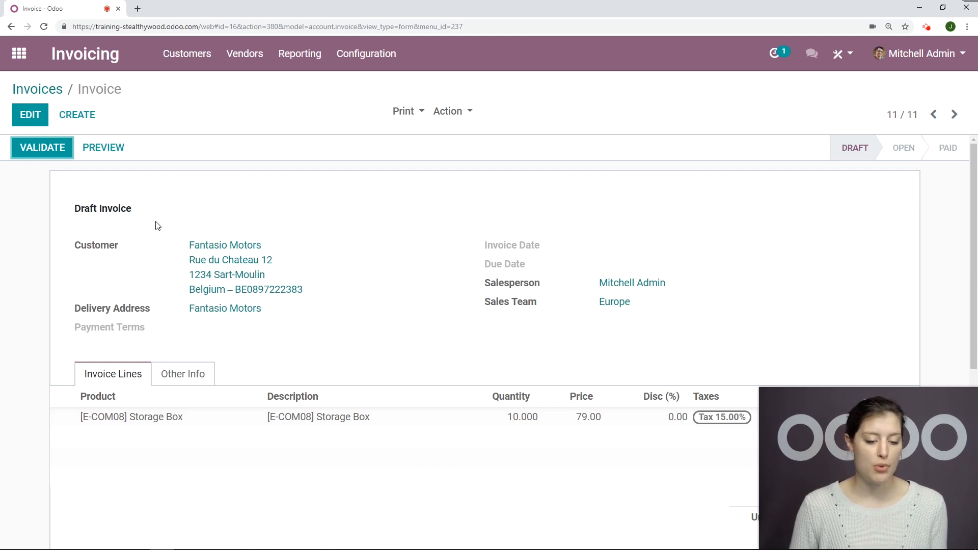
Preview the draft invoice in the customer portal and examine its header, invoice line, footer and download options
{"action": "left_click", "coordinate": [120, 152]}
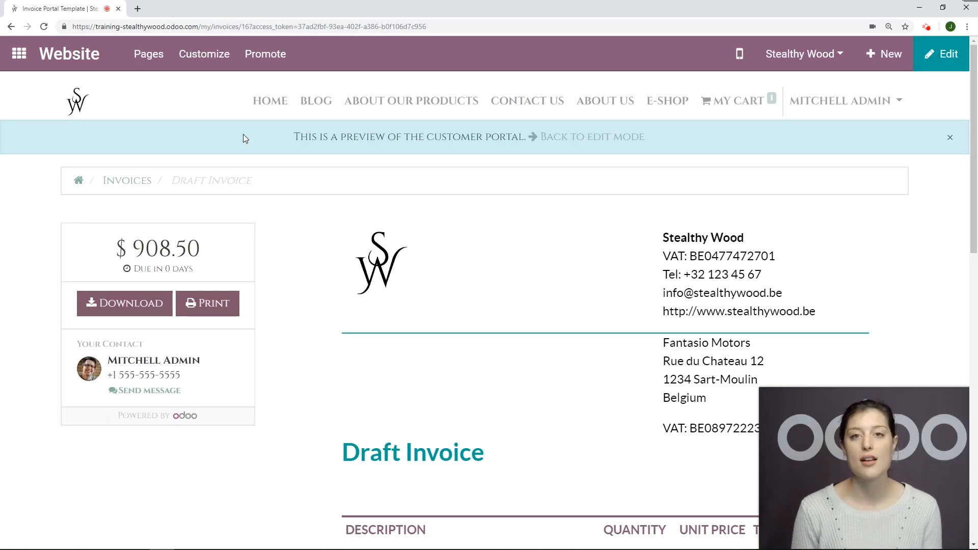
{"action": "scroll", "coordinate": [605, 257], "scroll_direction": "down", "scroll_amount": 2}
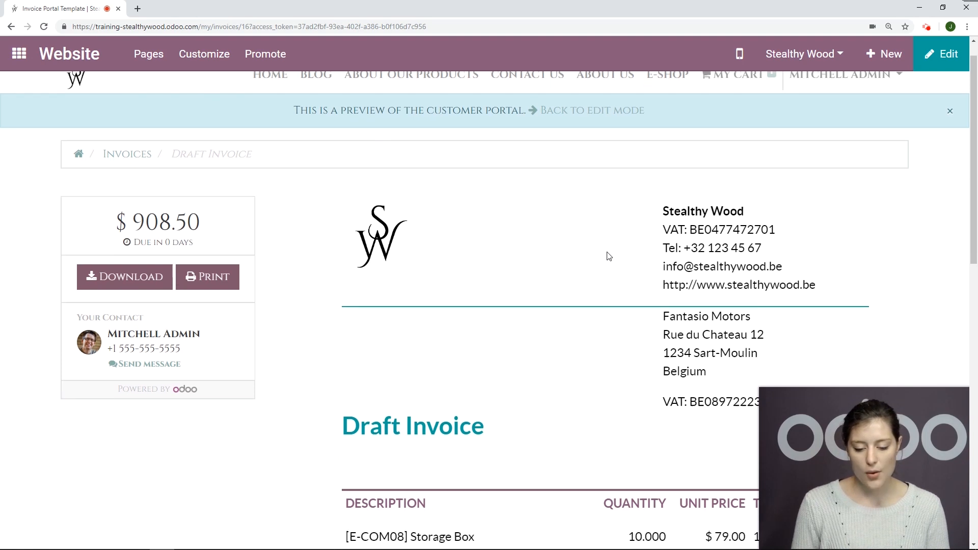
{"action": "scroll", "coordinate": [602, 259], "scroll_direction": "down", "scroll_amount": 2}
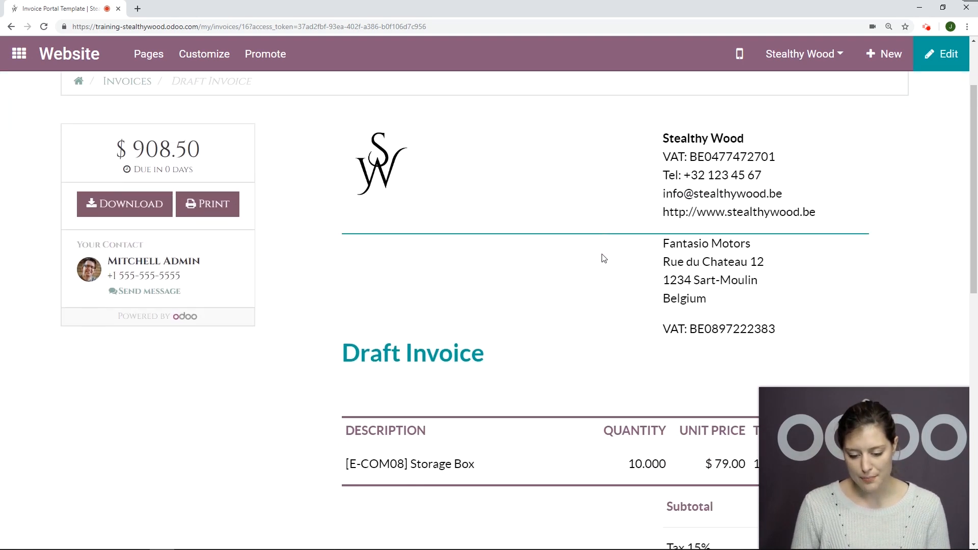
{"action": "scroll", "coordinate": [782, 220], "scroll_direction": "down", "scroll_amount": 1}
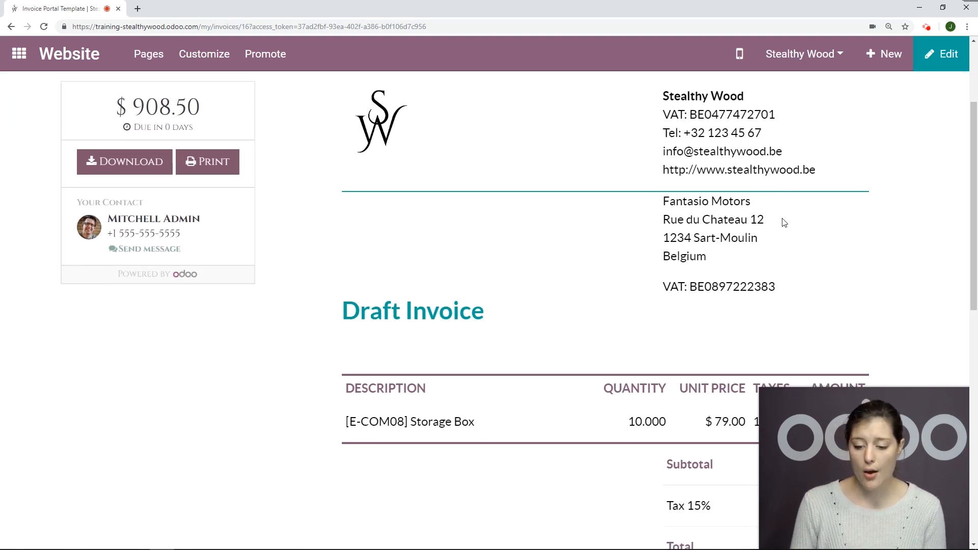
{"action": "scroll", "coordinate": [724, 189], "scroll_direction": "up", "scroll_amount": 3}
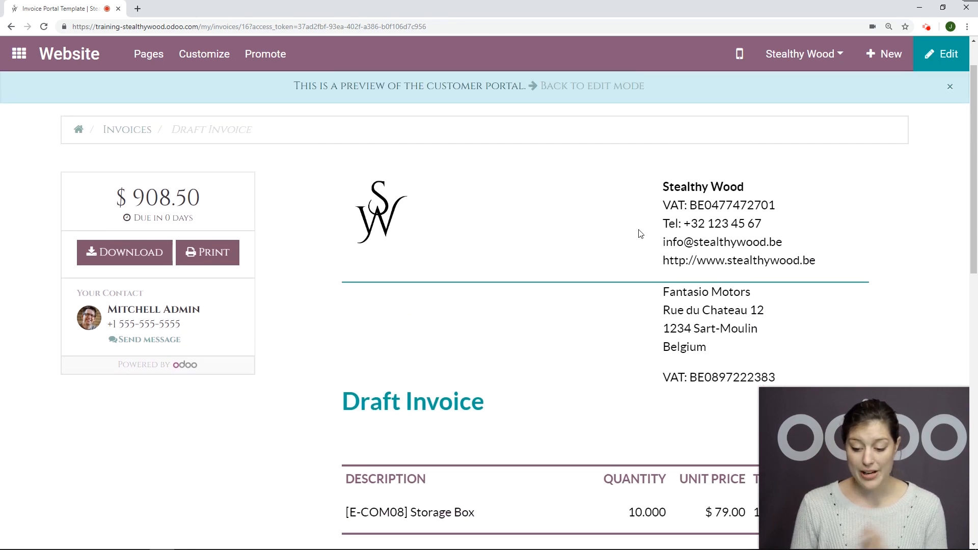
{"action": "scroll", "coordinate": [643, 236], "scroll_direction": "down", "scroll_amount": 3}
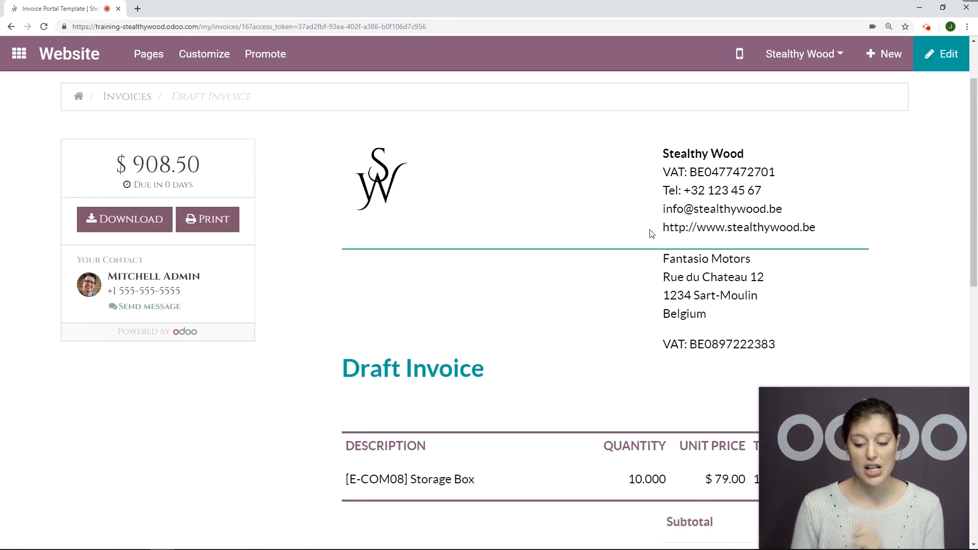
{"action": "scroll", "coordinate": [641, 243], "scroll_direction": "down", "scroll_amount": 10}
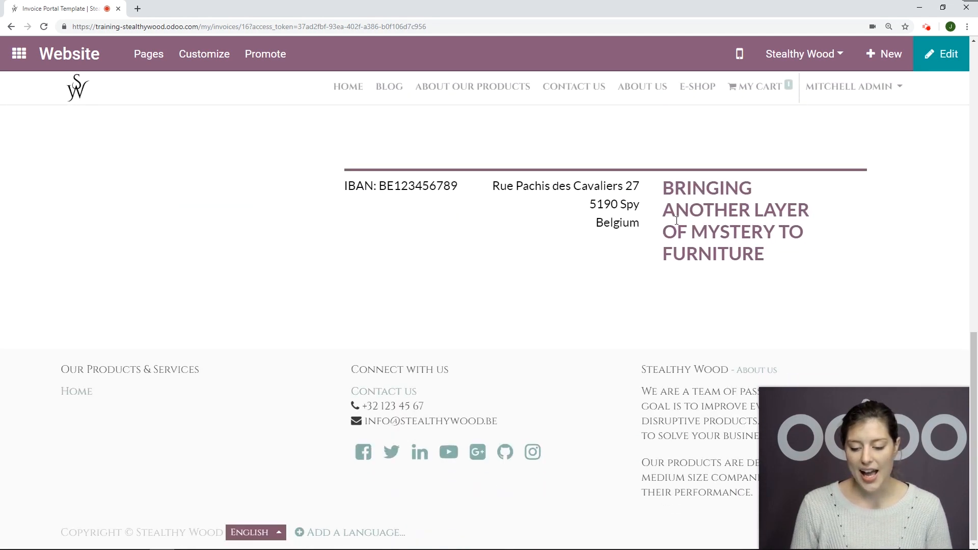
{"action": "scroll", "coordinate": [633, 254], "scroll_direction": "up", "scroll_amount": 2}
{"action": "left_click_drag", "start_coordinate": [461, 285], "coordinate": [312, 280]}
{"action": "left_click", "coordinate": [322, 278]}
{"action": "scroll", "coordinate": [322, 279], "scroll_direction": "up", "scroll_amount": 9}
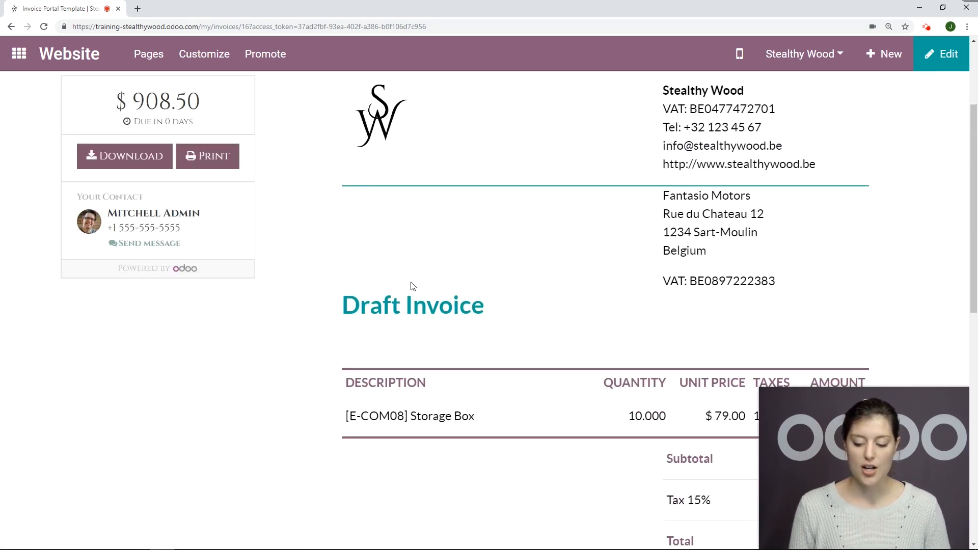
{"action": "scroll", "coordinate": [412, 285], "scroll_direction": "up", "scroll_amount": 2}
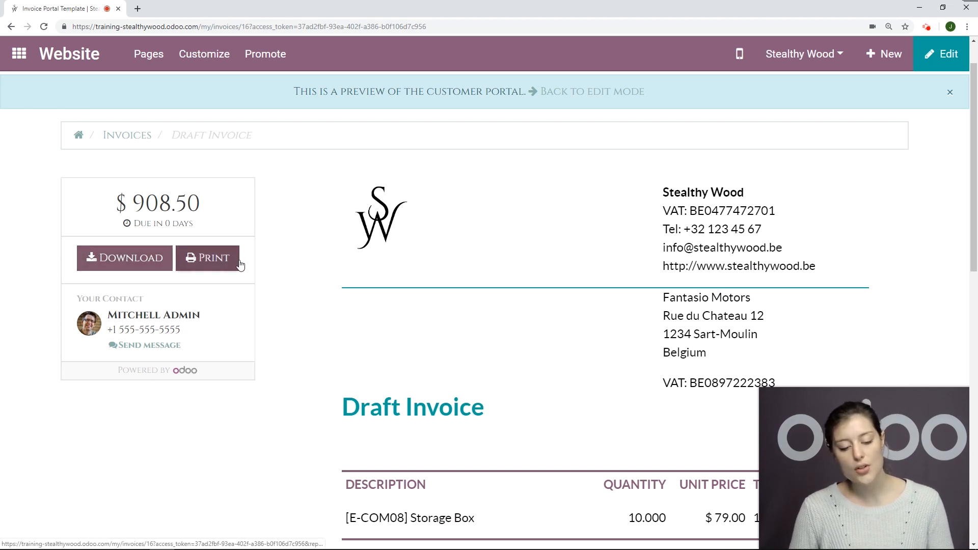
{"action": "scroll", "coordinate": [462, 241], "scroll_direction": "up", "scroll_amount": 1}
Return to the draft invoice, validate it, and preview the validated invoice in the customer portal
{"action": "left_click", "coordinate": [599, 138]}
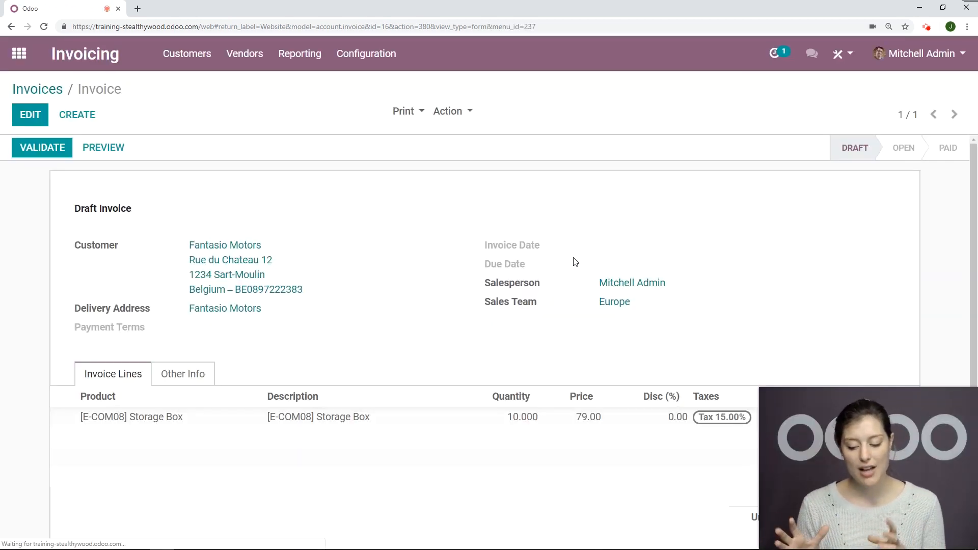
{"action": "left_click", "coordinate": [54, 151]}
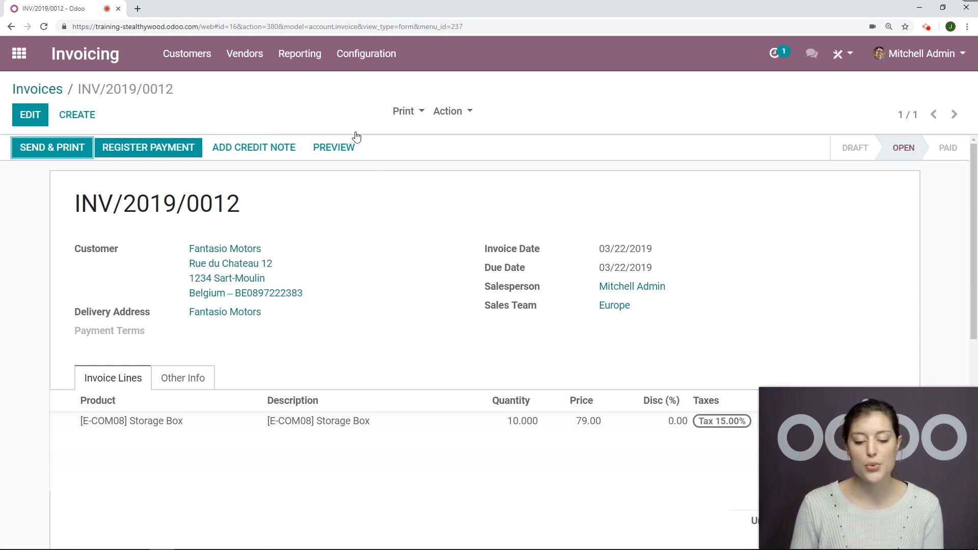
{"action": "left_click", "coordinate": [333, 150]}
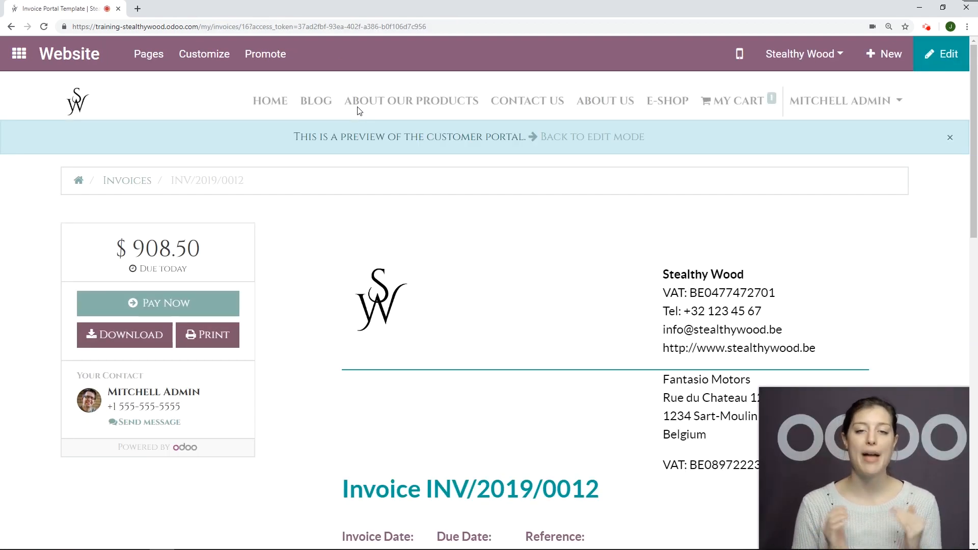
{"action": "scroll", "coordinate": [405, 194], "scroll_direction": "down", "scroll_amount": 1}
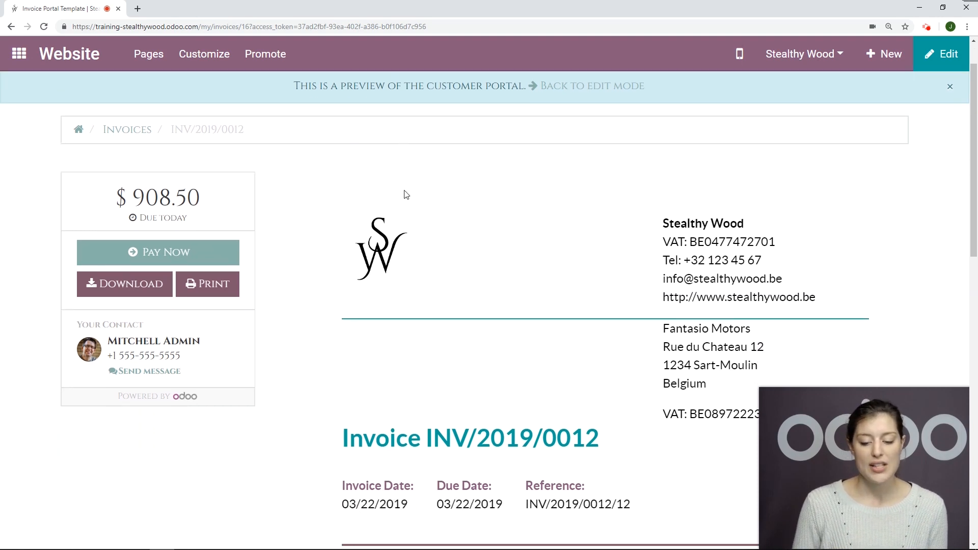
Examine the validated invoice in the customer portal, including its online payment options with the first saved test card selected, without paying
{"action": "scroll", "coordinate": [405, 195], "scroll_direction": "up", "scroll_amount": 1}
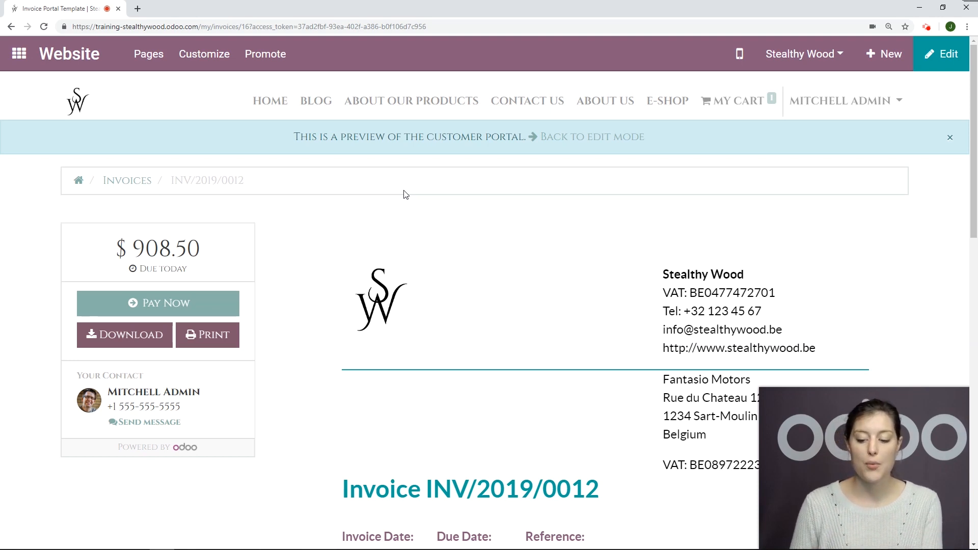
{"action": "scroll", "coordinate": [400, 195], "scroll_direction": "down", "scroll_amount": 8}
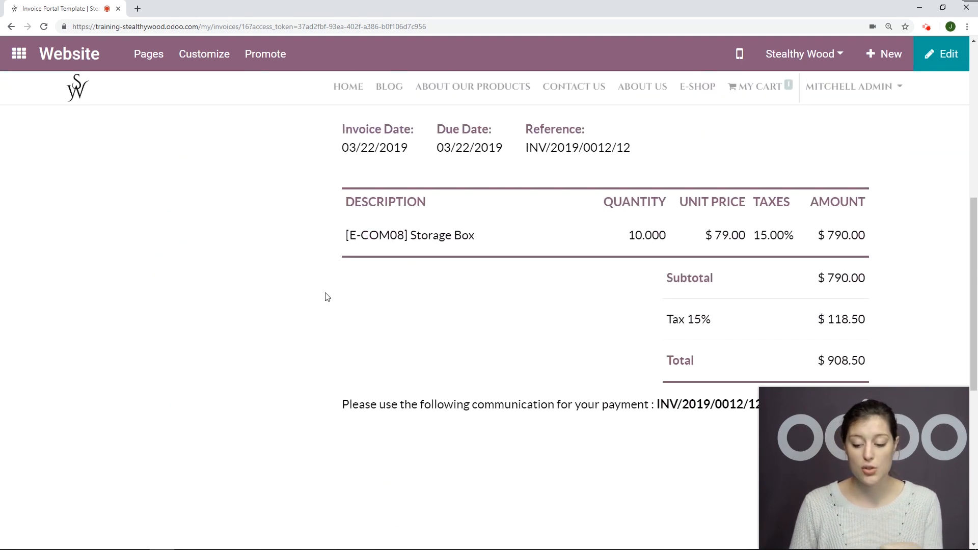
{"action": "scroll", "coordinate": [236, 328], "scroll_direction": "up", "scroll_amount": 8}
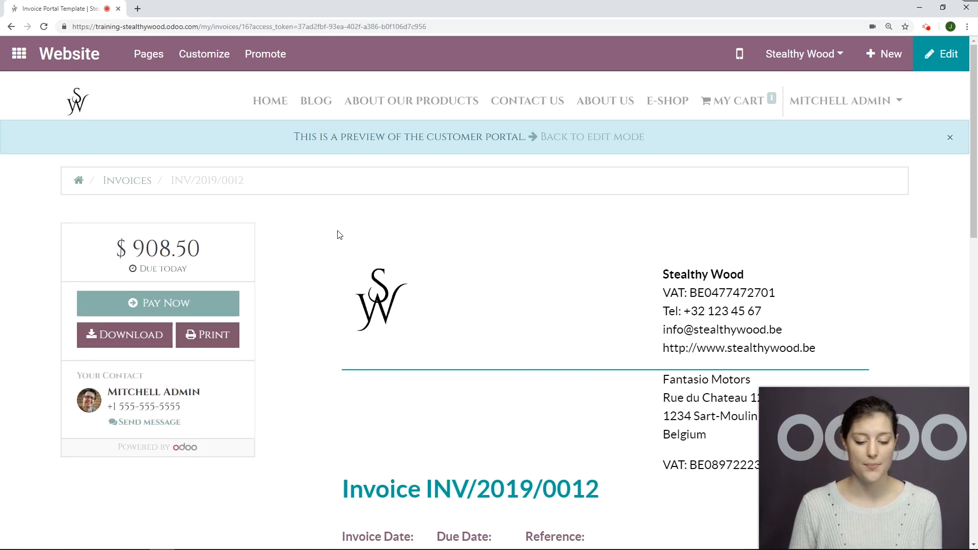
{"action": "scroll", "coordinate": [339, 235], "scroll_direction": "down", "scroll_amount": 2}
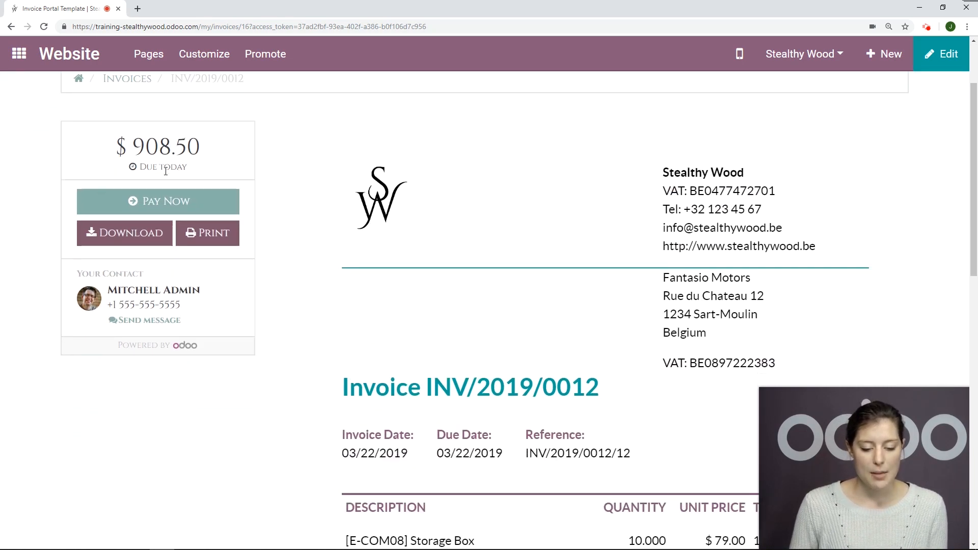
{"action": "left_click", "coordinate": [192, 206]}
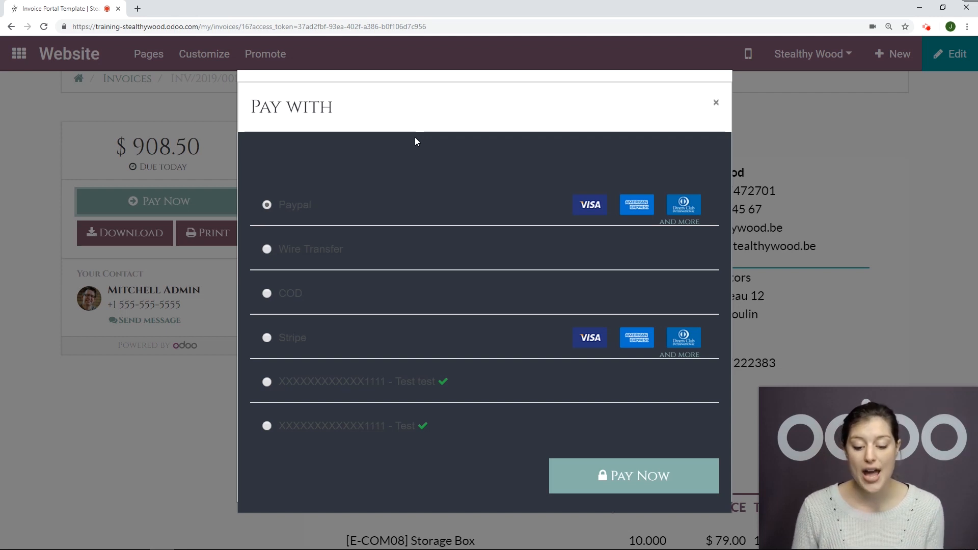
{"action": "left_click", "coordinate": [269, 384]}
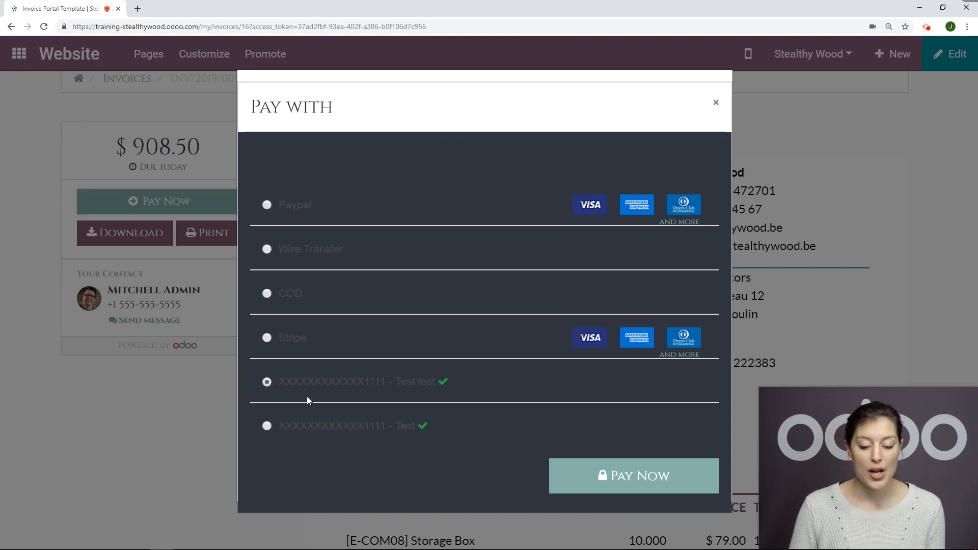
{"action": "left_click", "coordinate": [719, 103]}
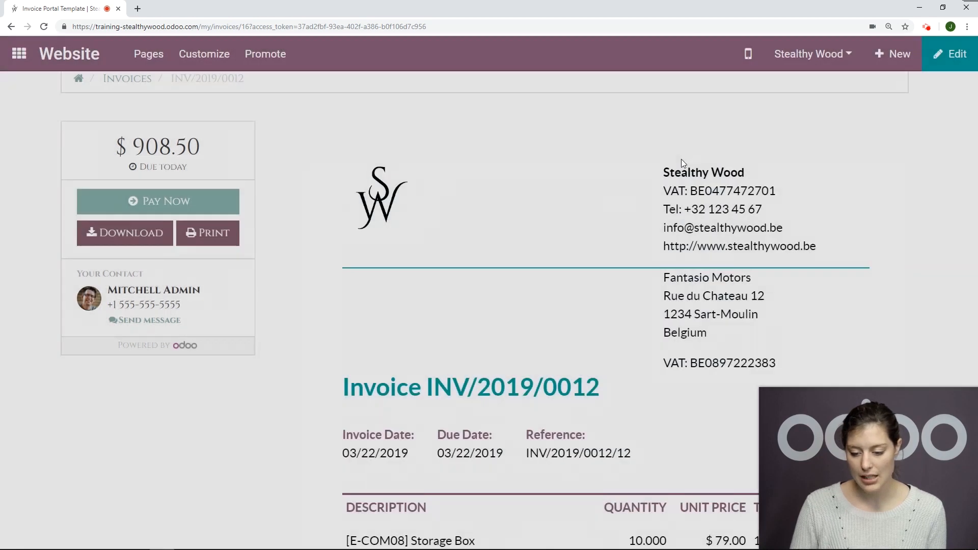
{"action": "scroll", "coordinate": [542, 224], "scroll_direction": "up", "scroll_amount": 2}
Return to the invoice's edit mode and register its $908.50 payment in the Cash (USD) journal
{"action": "left_click", "coordinate": [589, 138]}
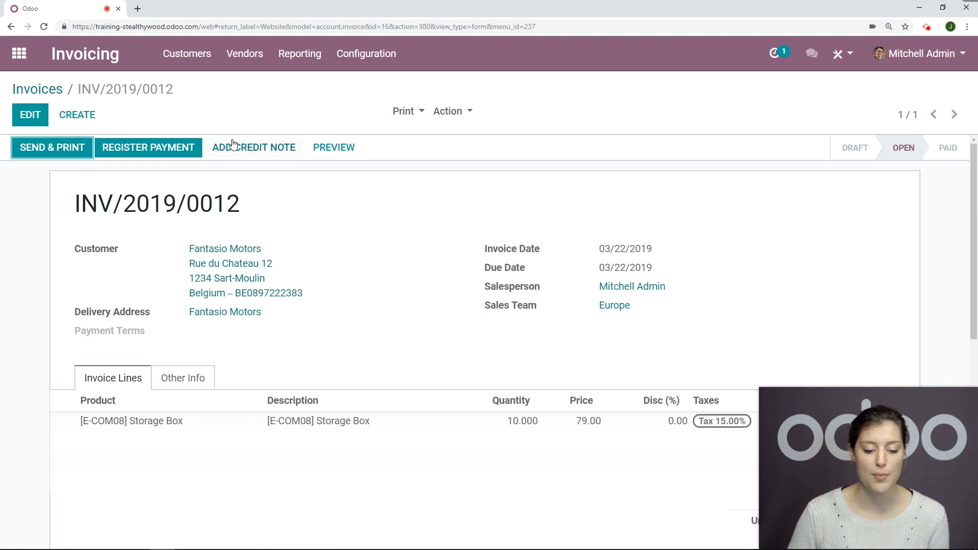
{"action": "left_click", "coordinate": [178, 153]}
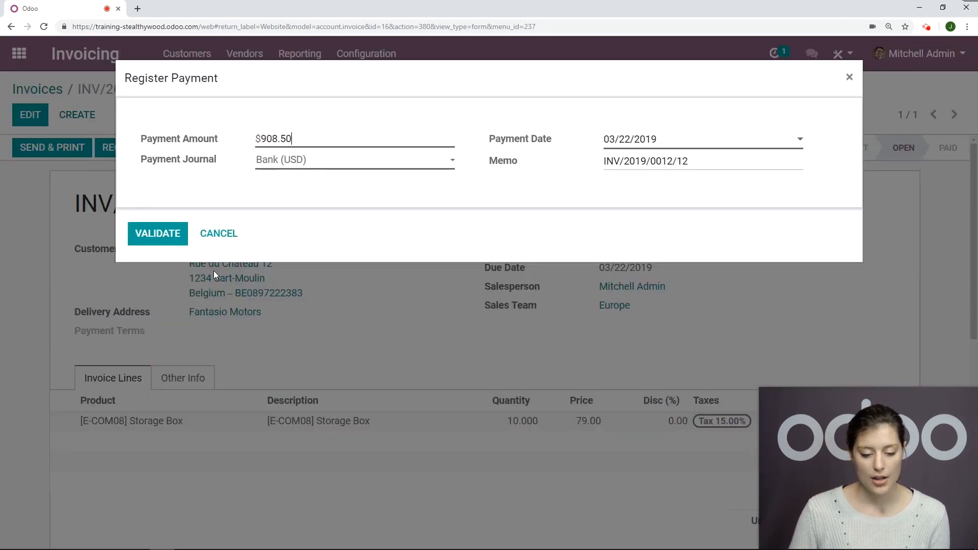
{"action": "left_click", "coordinate": [316, 170]}
{"action": "left_click", "coordinate": [295, 188]}
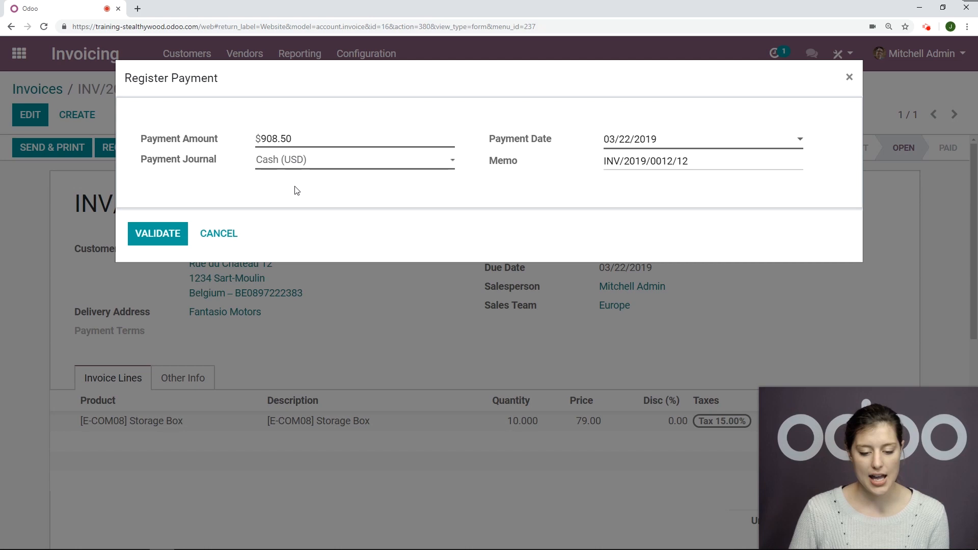
{"action": "left_click", "coordinate": [158, 231]}
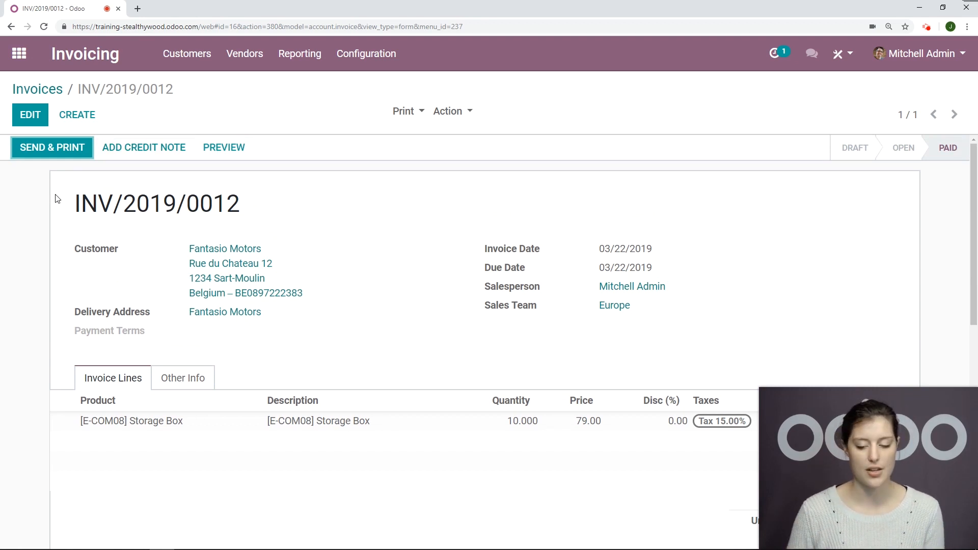
Check the invoice's totals and the details of its registered payment
{"action": "scroll", "coordinate": [587, 173], "scroll_direction": "down", "scroll_amount": 8}
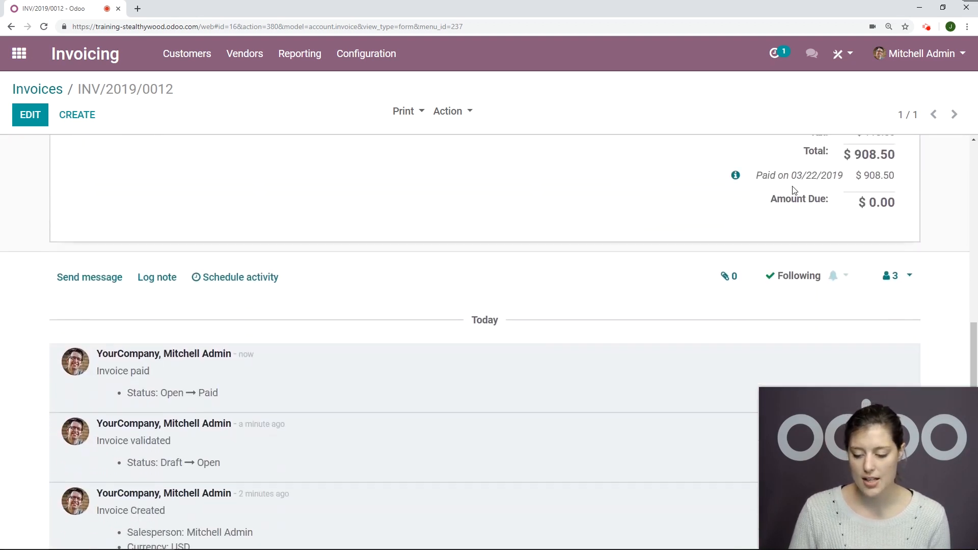
{"action": "scroll", "coordinate": [792, 190], "scroll_direction": "up", "scroll_amount": 2}
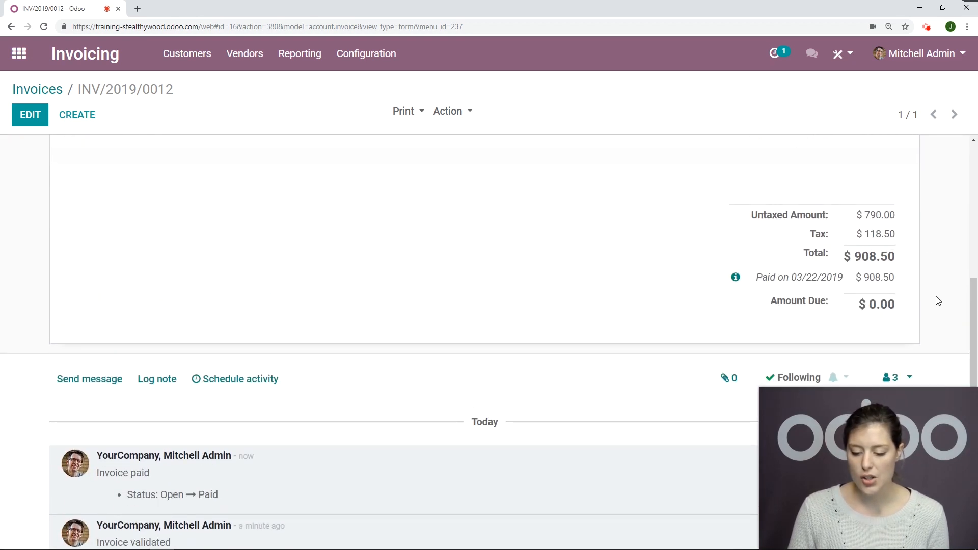
{"action": "left_click", "coordinate": [735, 278]}
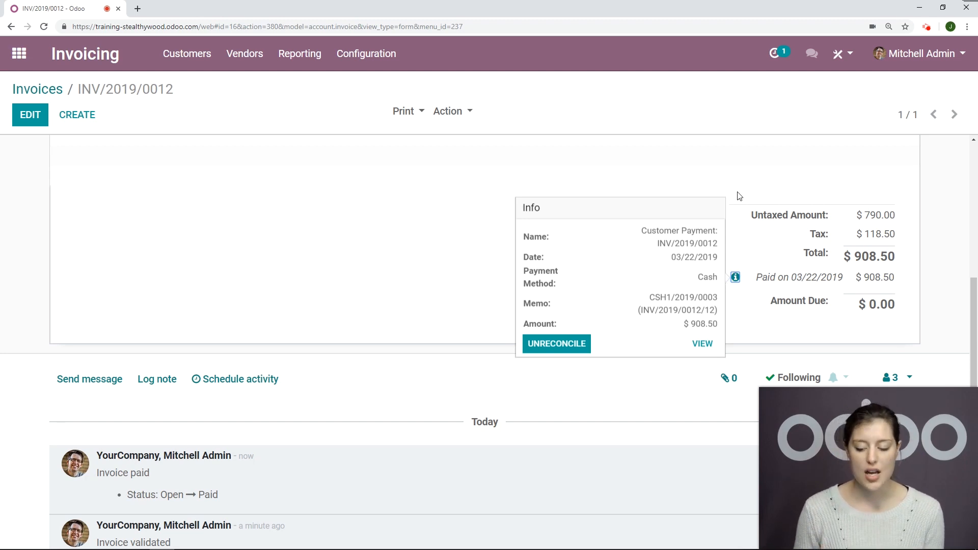
{"action": "left_click", "coordinate": [367, 253]}
{"action": "scroll", "coordinate": [370, 265], "scroll_direction": "up", "scroll_amount": 4}
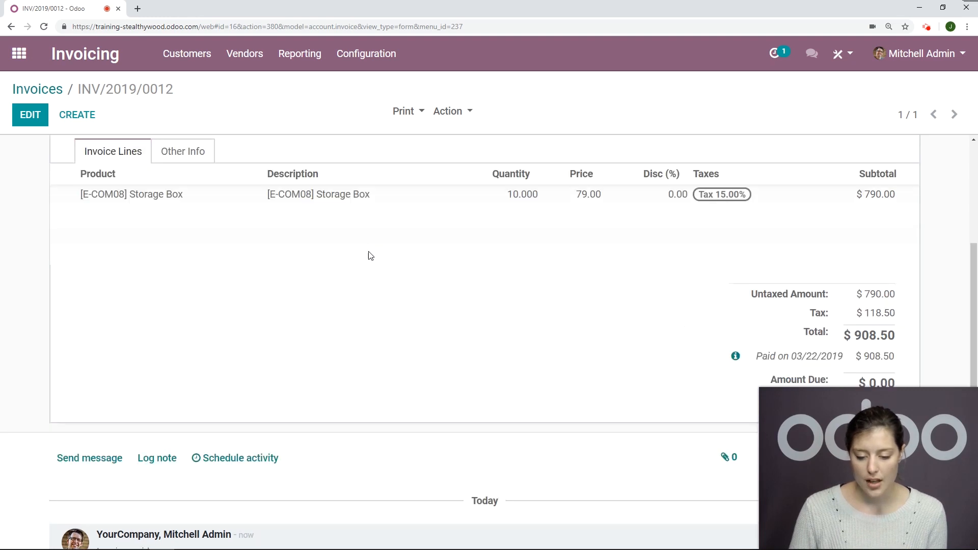
{"action": "scroll", "coordinate": [369, 270], "scroll_direction": "up", "scroll_amount": 2}
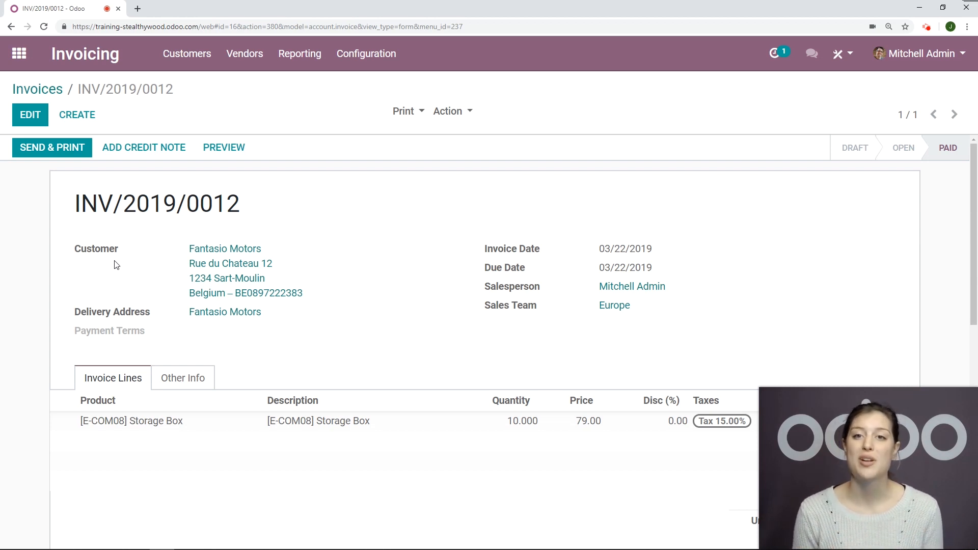
Review the invoice's send and print options, enable Send by Post, and cancel without sending
{"action": "left_click", "coordinate": [56, 147]}
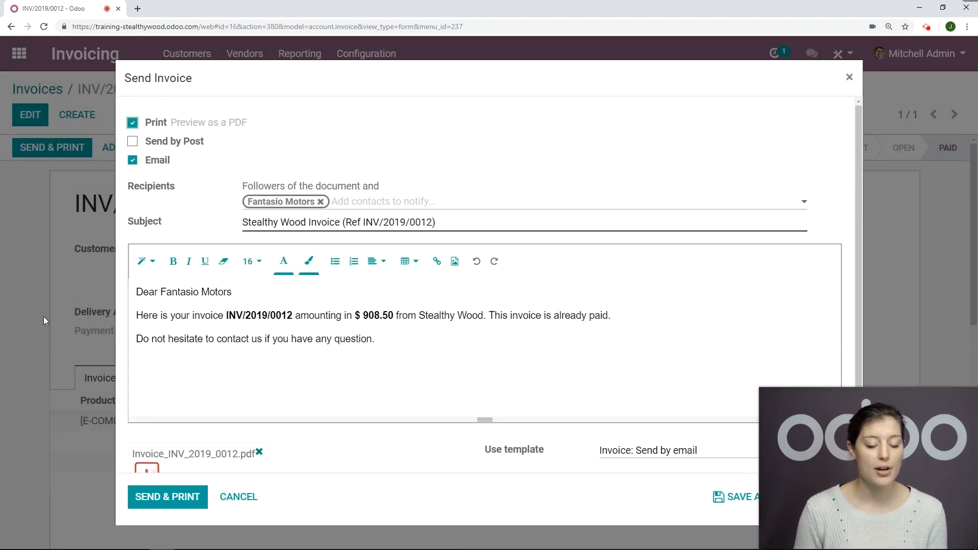
{"action": "left_click", "coordinate": [133, 143]}
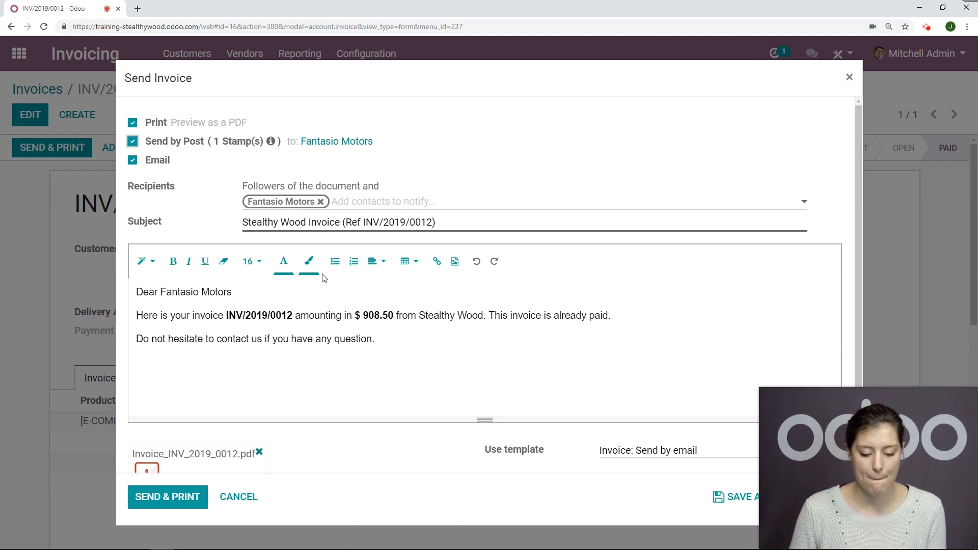
{"action": "left_click", "coordinate": [249, 508]}
{"action": "scroll", "coordinate": [387, 284], "scroll_direction": "down", "scroll_amount": 2}
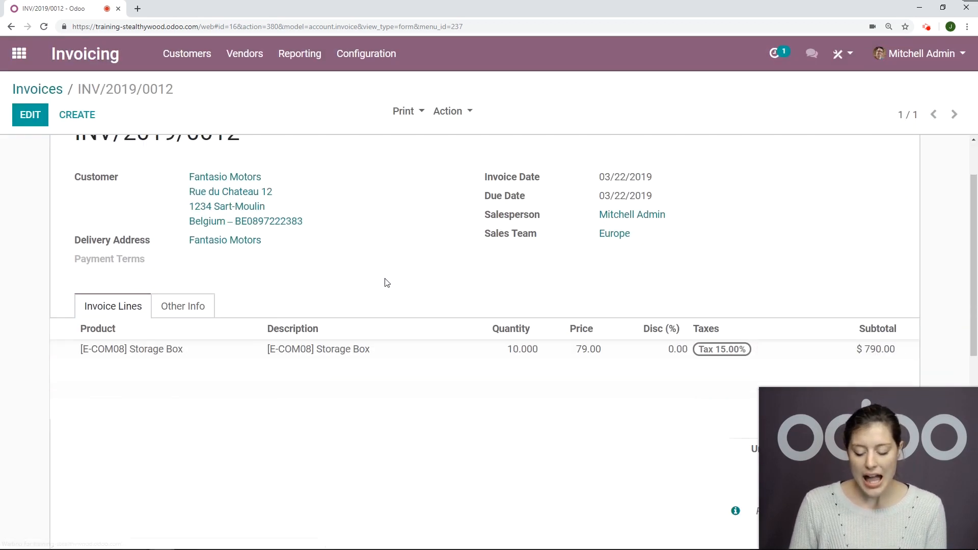
{"action": "scroll", "coordinate": [387, 284], "scroll_direction": "up", "scroll_amount": 2}
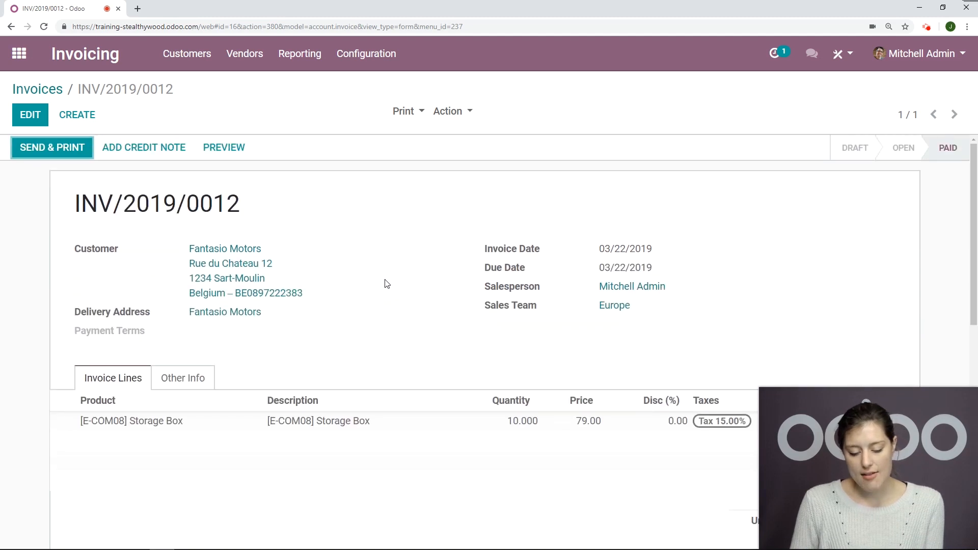
{"action": "scroll", "coordinate": [387, 284], "scroll_direction": "down", "scroll_amount": 3}
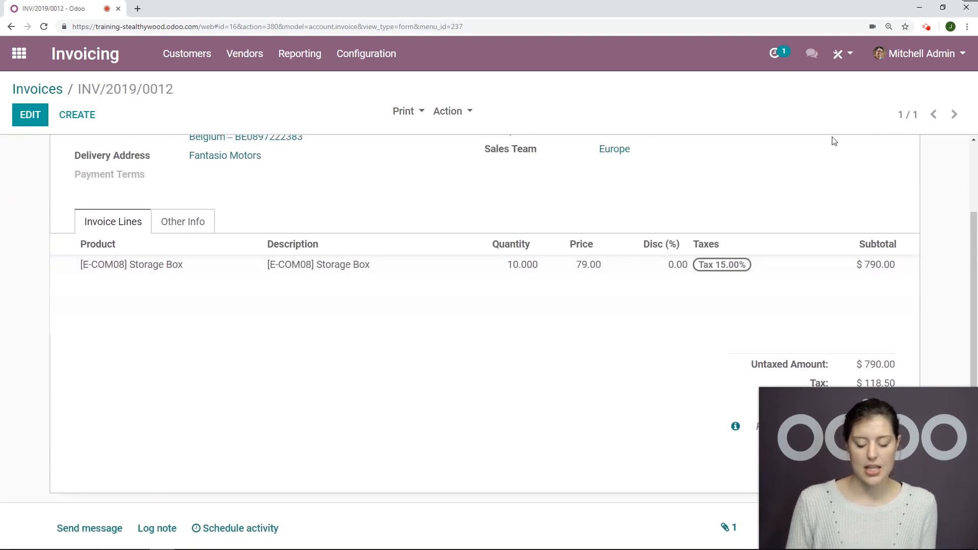
{"action": "scroll", "coordinate": [836, 144], "scroll_direction": "up", "scroll_amount": 3}
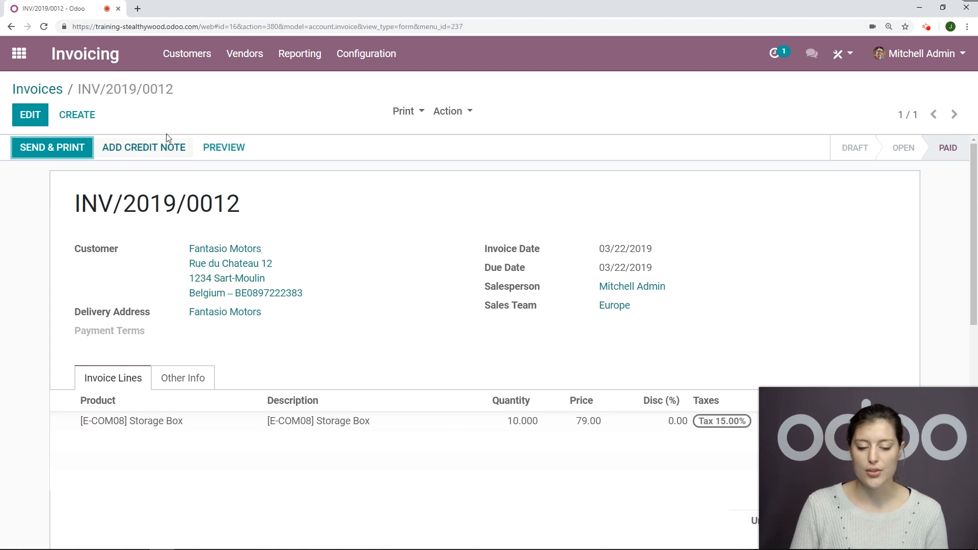
Create a draft credit note for the paid invoice with the reason "Wrong Items Purchased"
{"action": "left_click", "coordinate": [145, 153]}
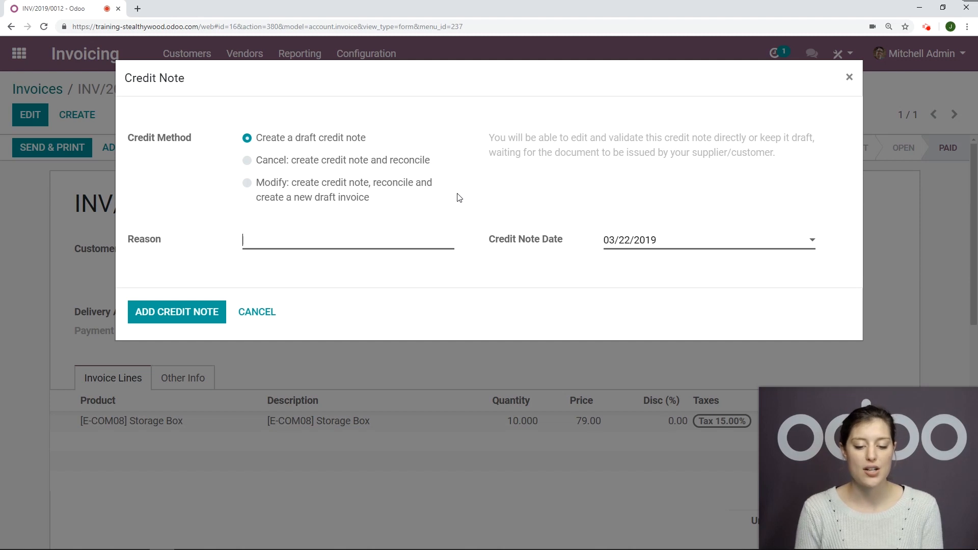
{"action": "type", "text": "Wrong It"}
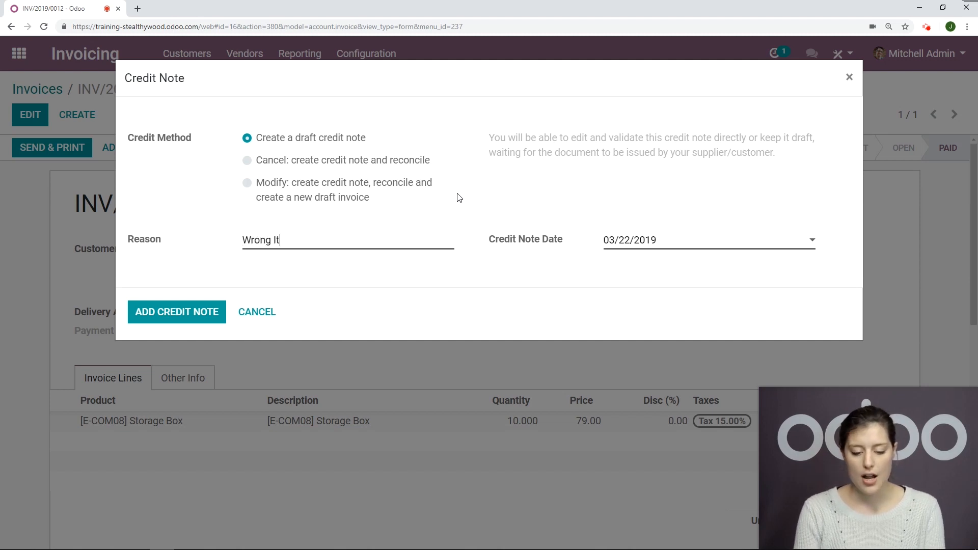
{"action": "type", "text": "ems Purchased"}
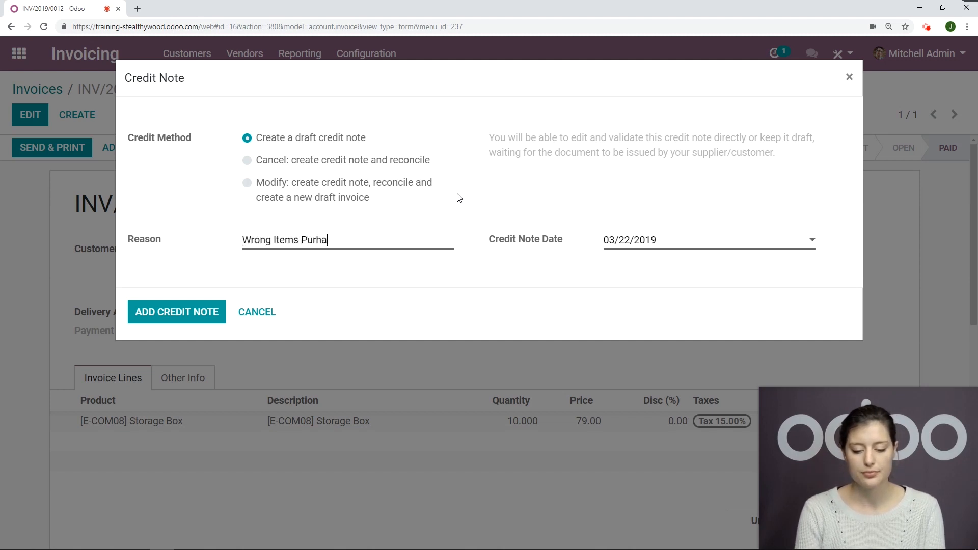
{"action": "left_click", "coordinate": [176, 318]}
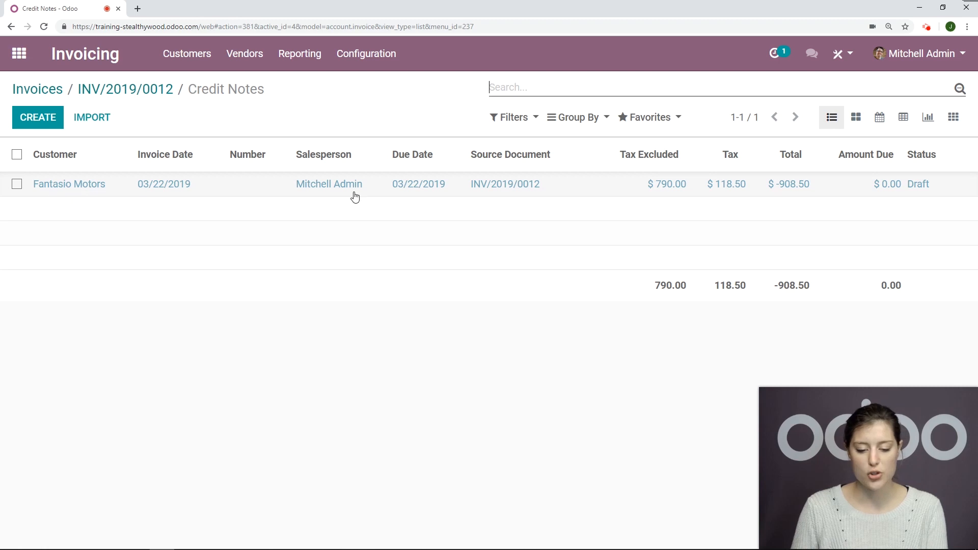
Open the draft credit note for Fantasio Motors, review its contents, and validate it
{"action": "left_click", "coordinate": [218, 187]}
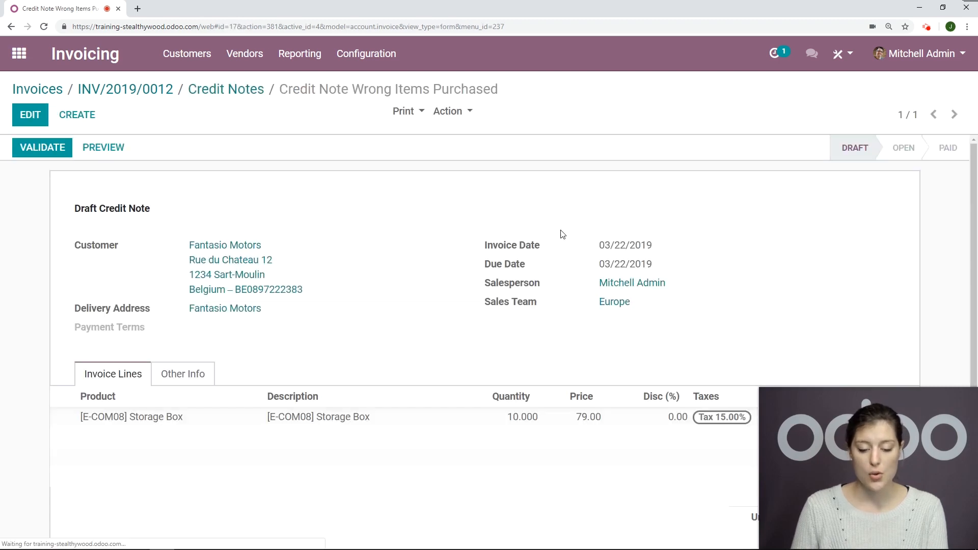
{"action": "scroll", "coordinate": [663, 203], "scroll_direction": "down", "scroll_amount": 5}
{"action": "scroll", "coordinate": [484, 253], "scroll_direction": "up", "scroll_amount": 5}
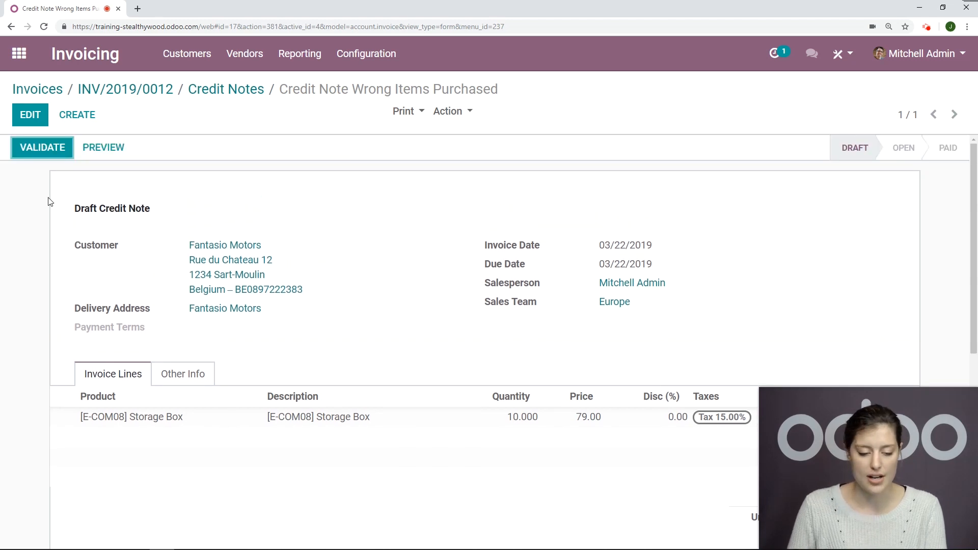
{"action": "left_click", "coordinate": [44, 155]}
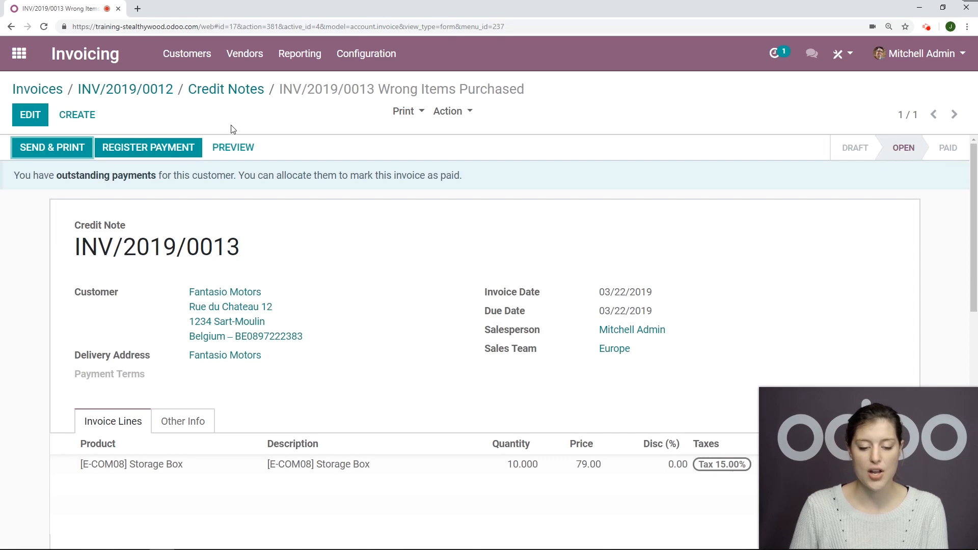
Register the credit note's $908.50 payment in the Cash (USD) journal
{"action": "left_click", "coordinate": [183, 147]}
{"action": "left_click", "coordinate": [352, 164]}
{"action": "left_click", "coordinate": [317, 189]}
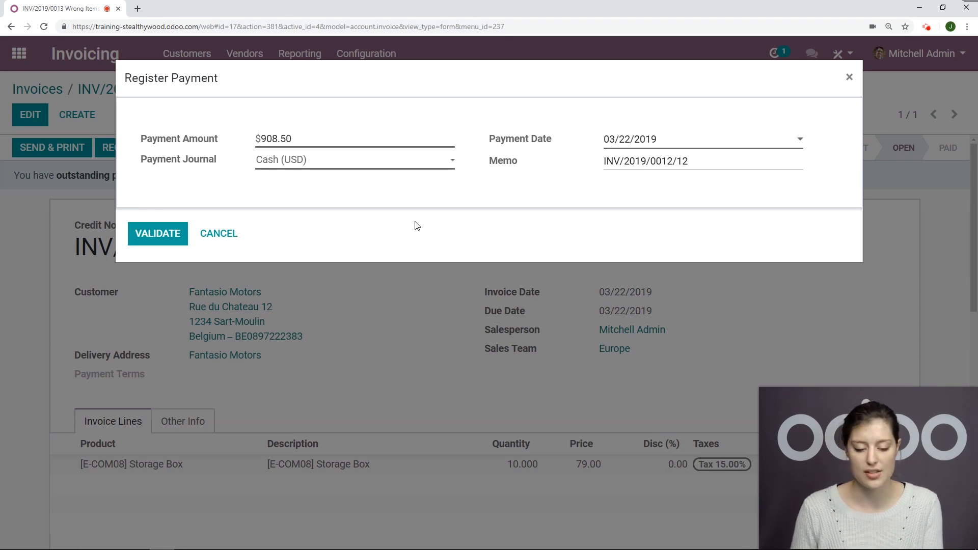
{"action": "left_click", "coordinate": [132, 235]}
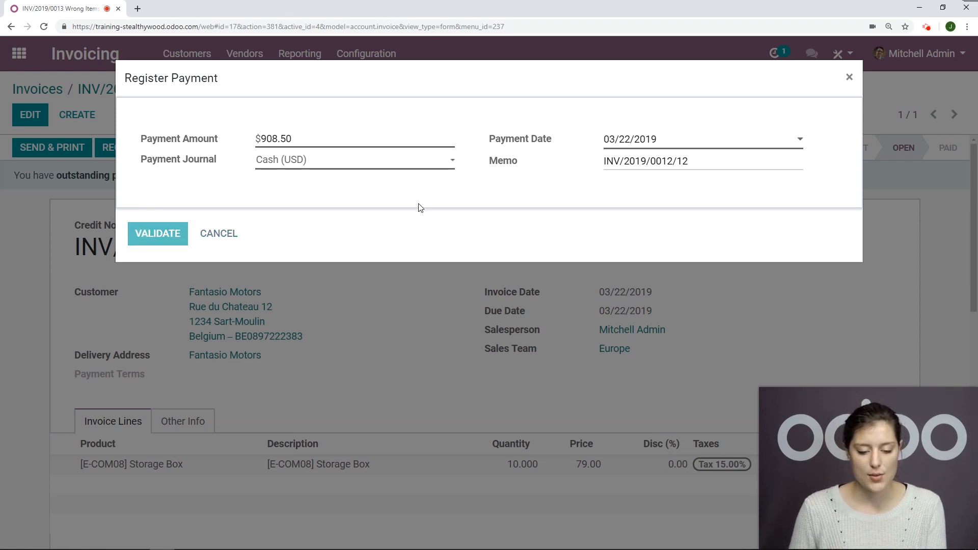
Check the credit note's totals and payment status, and return to the apps overview
{"action": "scroll", "coordinate": [560, 186], "scroll_direction": "down", "scroll_amount": 7}
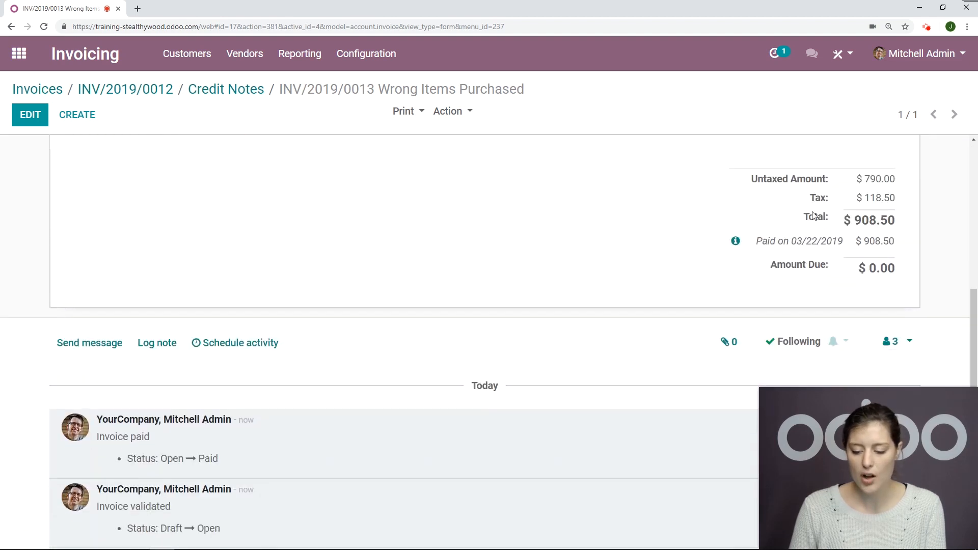
{"action": "scroll", "coordinate": [507, 229], "scroll_direction": "up", "scroll_amount": 1}
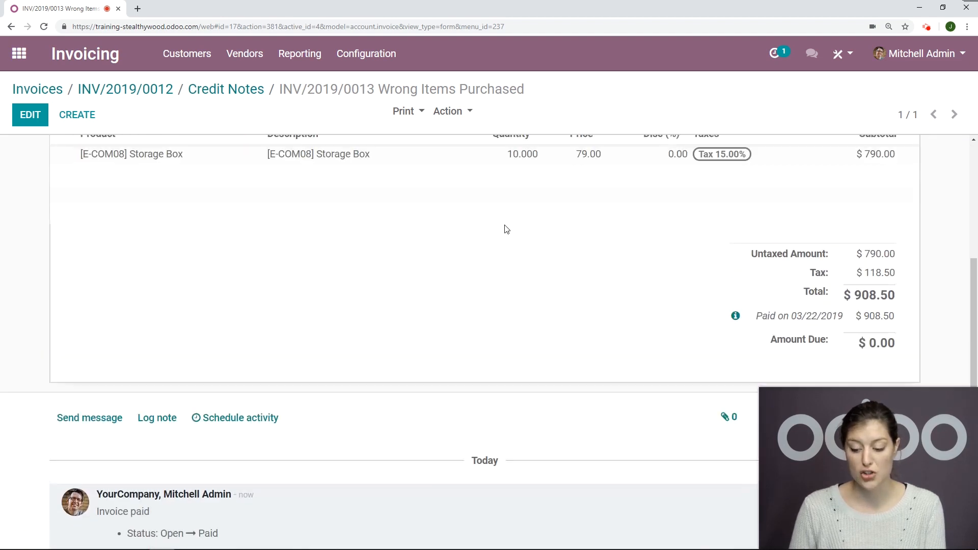
{"action": "scroll", "coordinate": [507, 230], "scroll_direction": "up", "scroll_amount": 4}
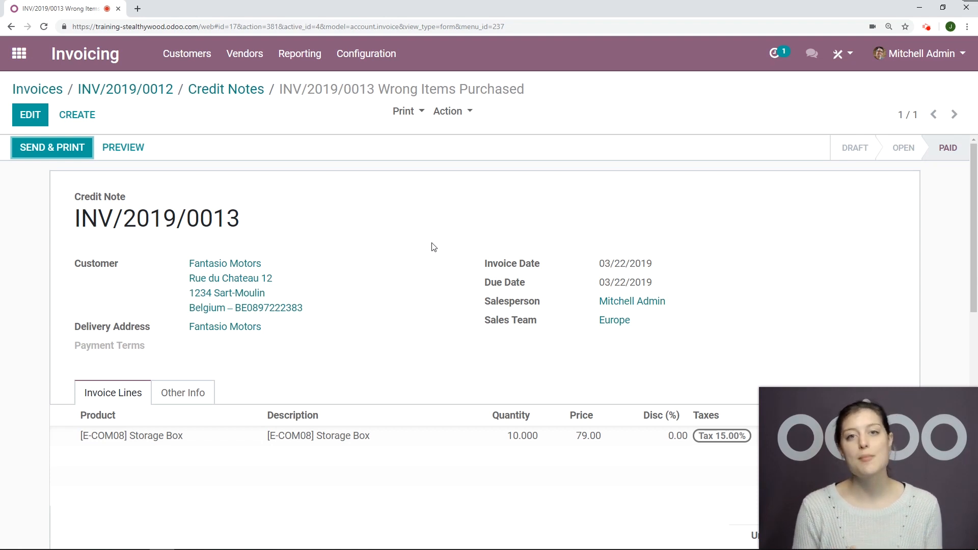
{"action": "left_click", "coordinate": [19, 53]}
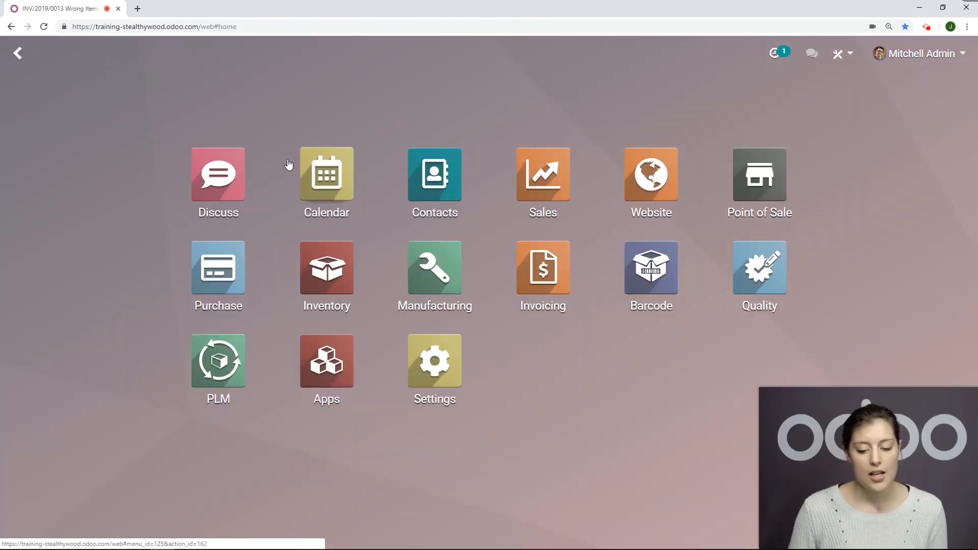
Create a new sales quotation for the customer Fantasio Motors
{"action": "left_click", "coordinate": [550, 179]}
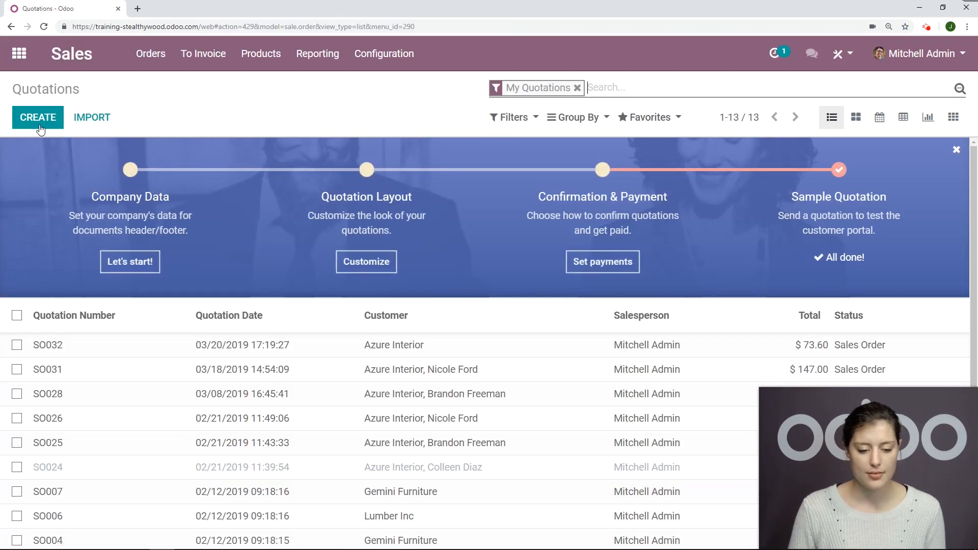
{"action": "left_click", "coordinate": [41, 127]}
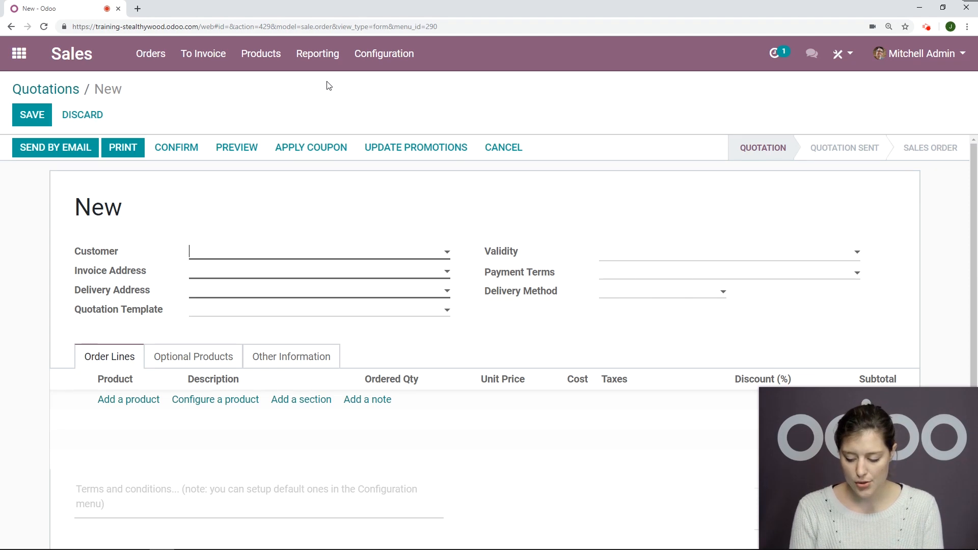
{"action": "type", "text": "fan"}
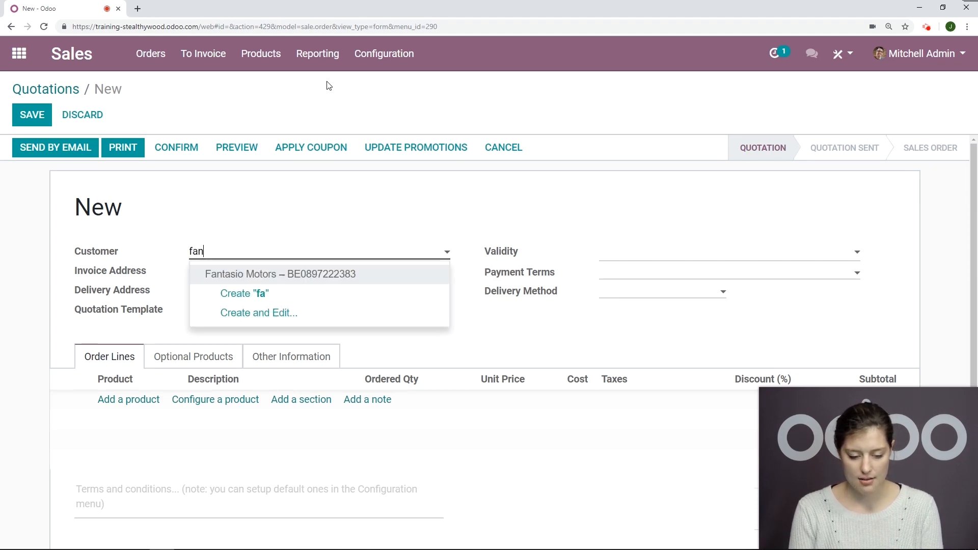
{"action": "left_click", "coordinate": [256, 276]}
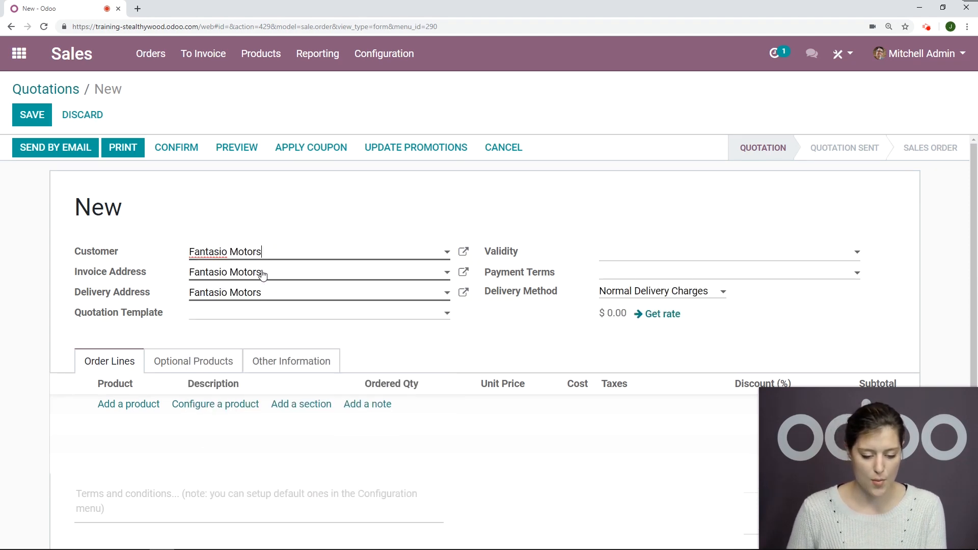
Add the product Zebra with an ordered quantity of 10 to the quotation and confirm it as a sales order
{"action": "left_click", "coordinate": [128, 404]}
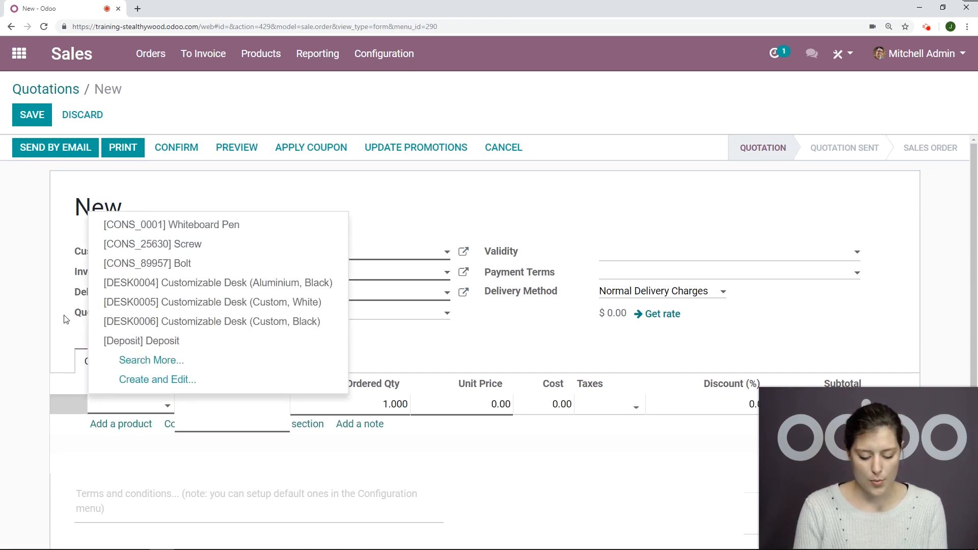
{"action": "type", "text": "zbr"}
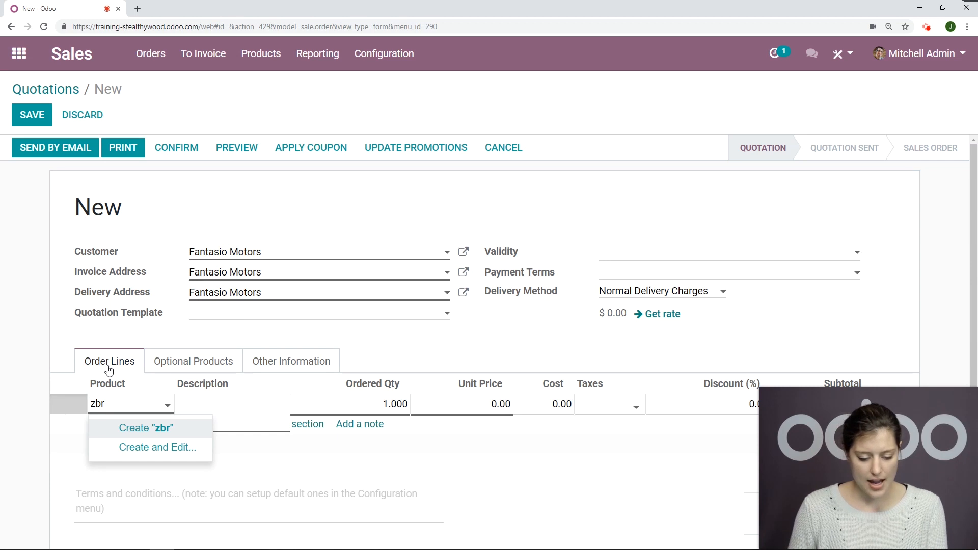
{"action": "key", "text": "BackSpace"}
{"action": "key", "text": "BackSpace"}
{"action": "type", "text": "ebr"}
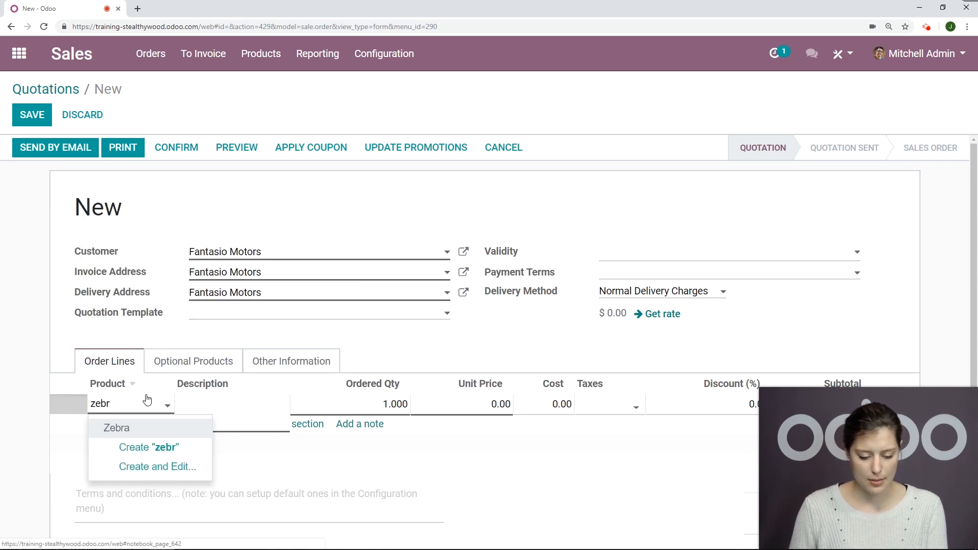
{"action": "left_click", "coordinate": [168, 429]}
{"action": "type", "text": "10"}
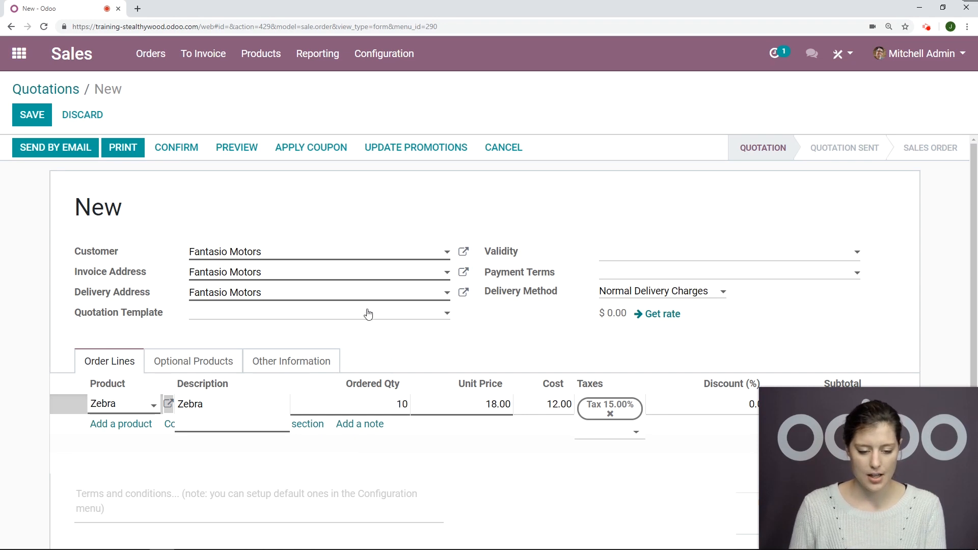
{"action": "left_click", "coordinate": [176, 147]}
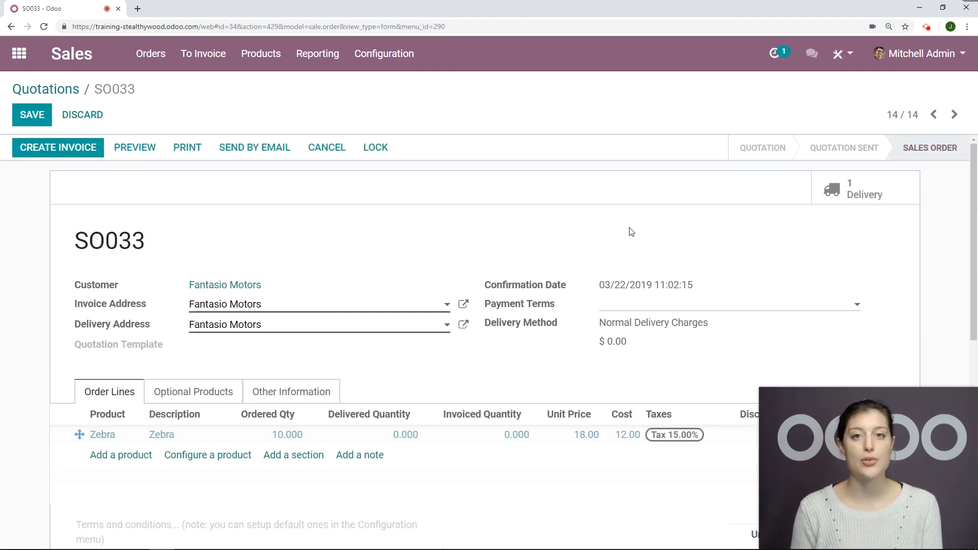
Create an invoice for the sales order's invoiceable lines, review the draft's customer and lines, and validate it
{"action": "left_click", "coordinate": [71, 149]}
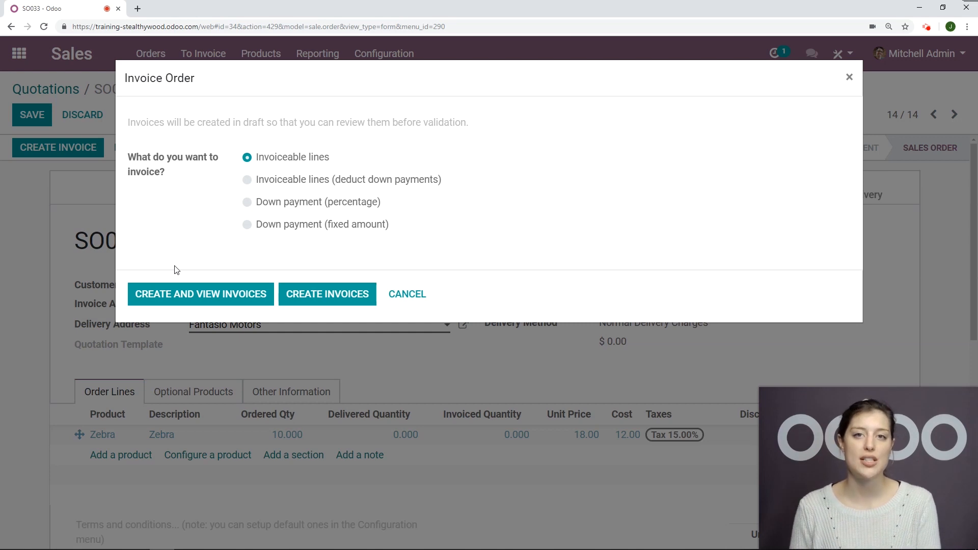
{"action": "left_click", "coordinate": [192, 298]}
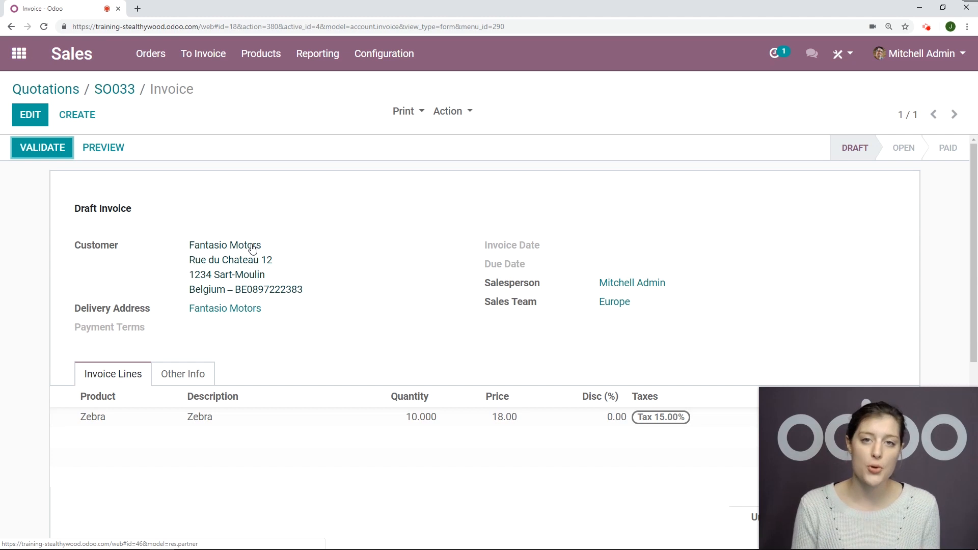
{"action": "scroll", "coordinate": [622, 198], "scroll_direction": "down", "scroll_amount": 1}
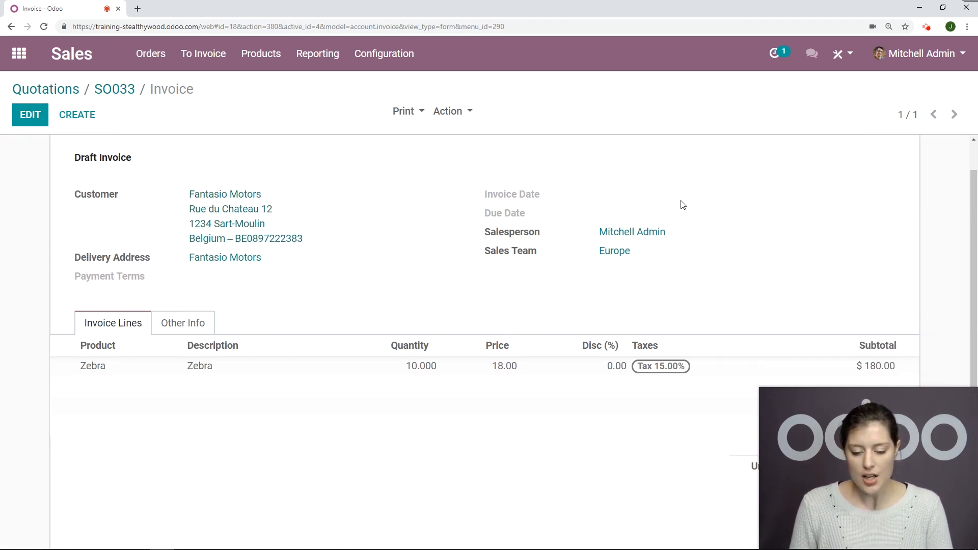
{"action": "scroll", "coordinate": [811, 243], "scroll_direction": "down", "scroll_amount": 2}
{"action": "scroll", "coordinate": [810, 242], "scroll_direction": "up", "scroll_amount": 3}
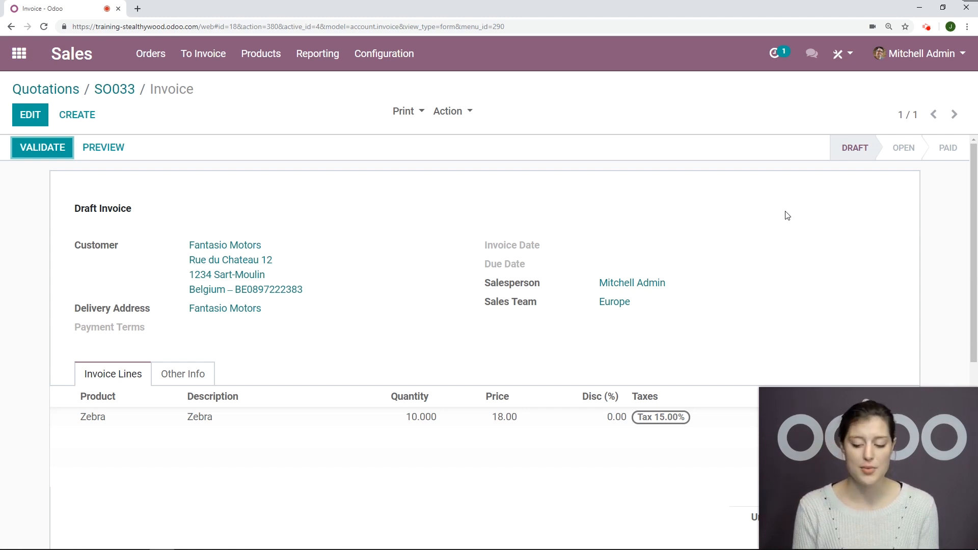
{"action": "left_click", "coordinate": [35, 155]}
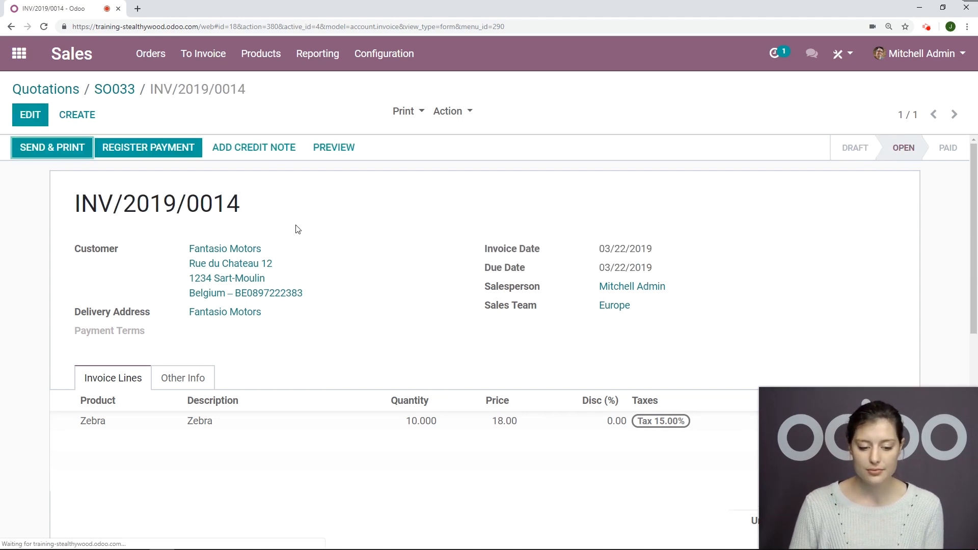